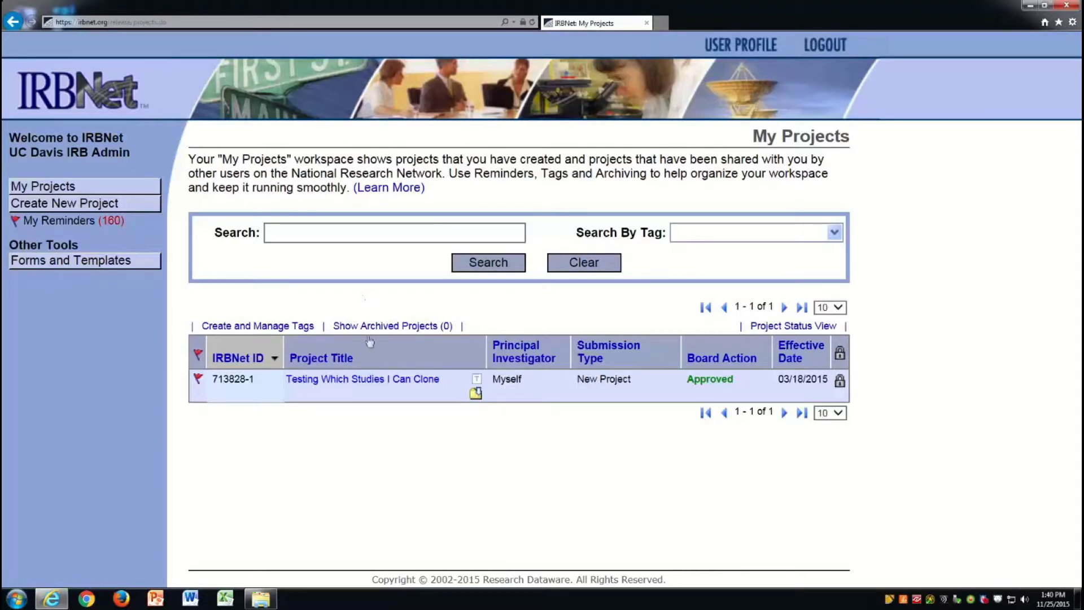
# Open the 'Testing Which Studies I Can Clone' project and view its Project History
pyautogui.click(369, 380)
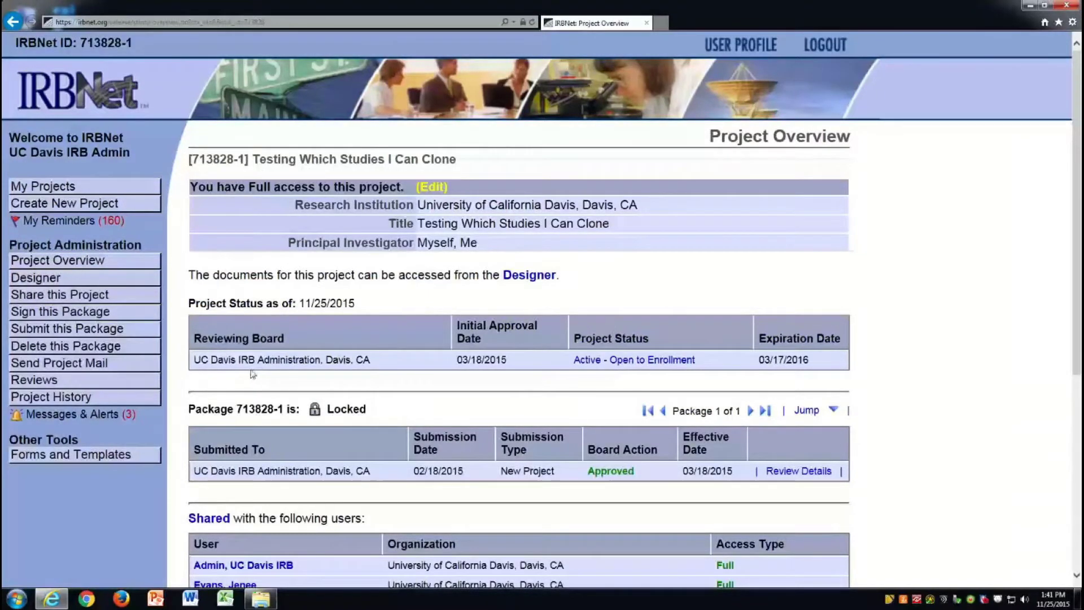
pyautogui.click(51, 396)
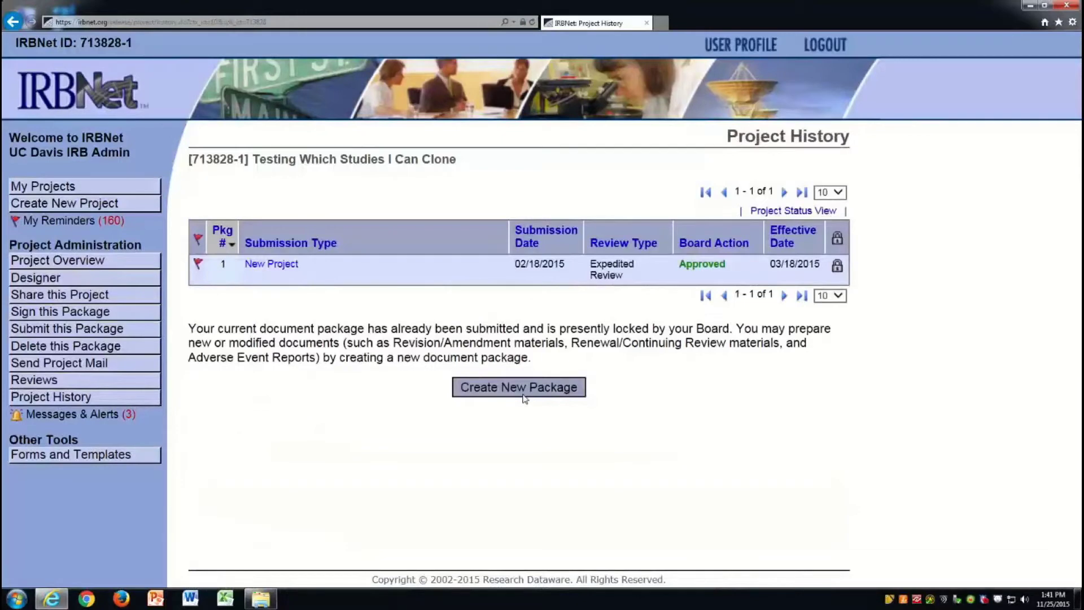
# Create a new document package, 713828-2, from the Project History page
pyautogui.click(523, 394)
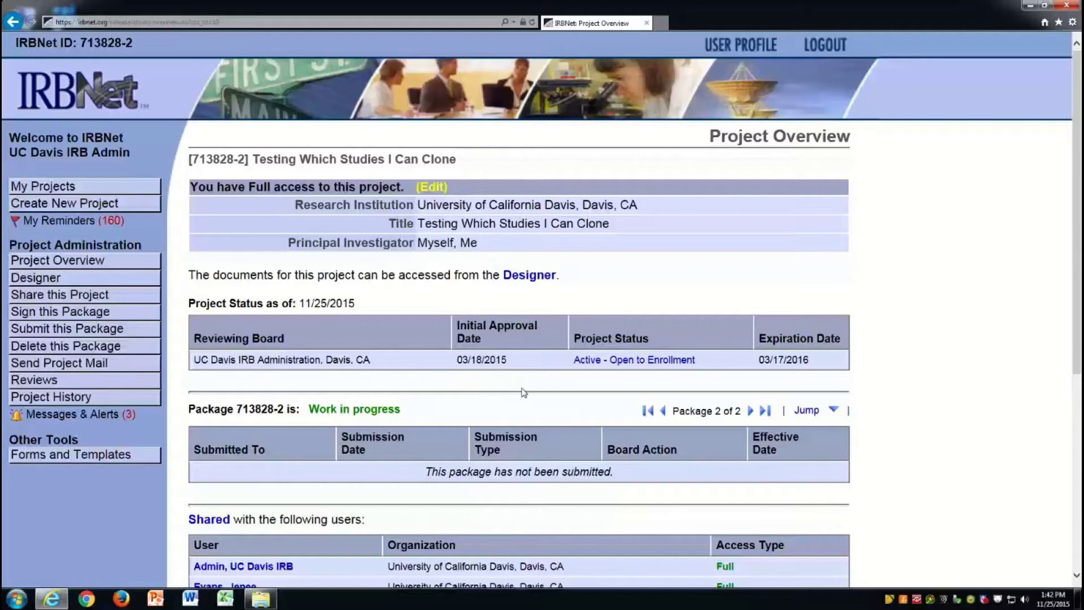
# Open the Designer for package 713828-2 and start adding a new document
pyautogui.click(151, 284)
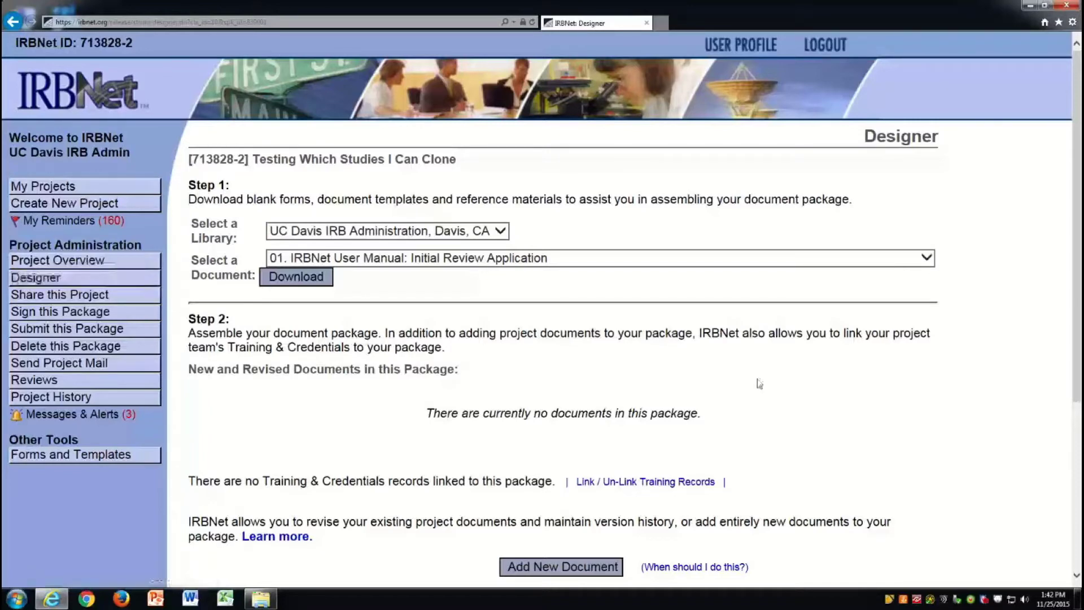
pyautogui.scroll(-3, 783, 391)
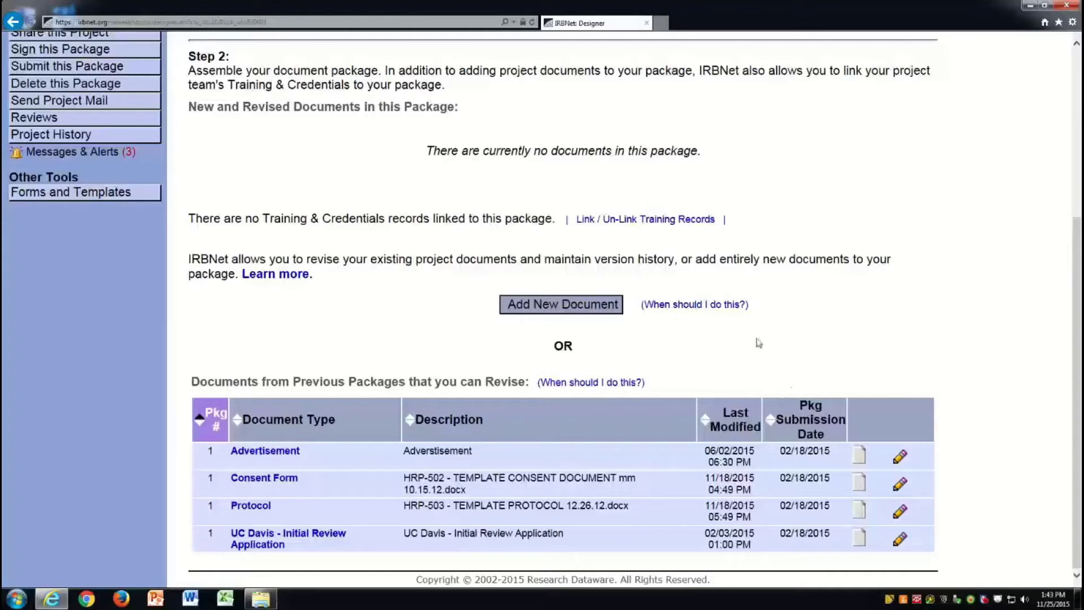
pyautogui.click(610, 304)
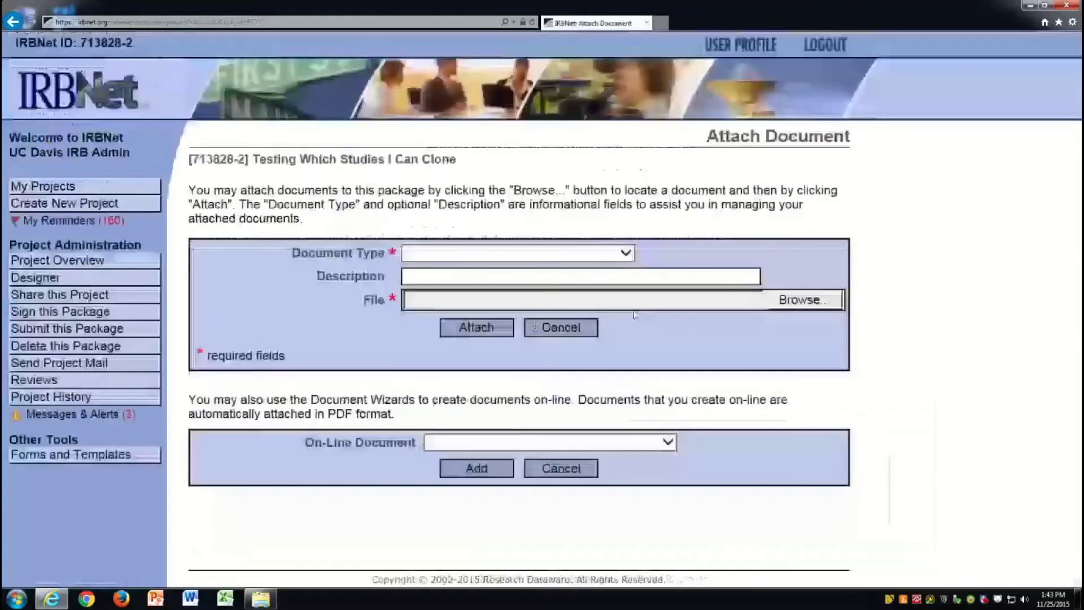
# Attach the HRP-213 modification form as an Amendment/Modification document described as 'Modification Form'
pyautogui.click(580, 255)
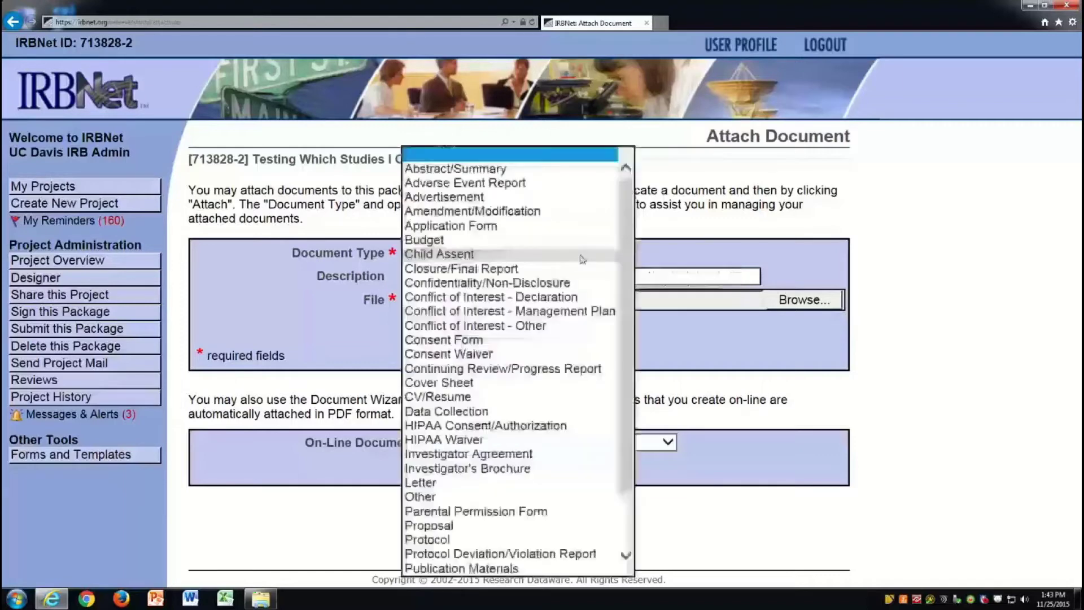
pyautogui.click(552, 212)
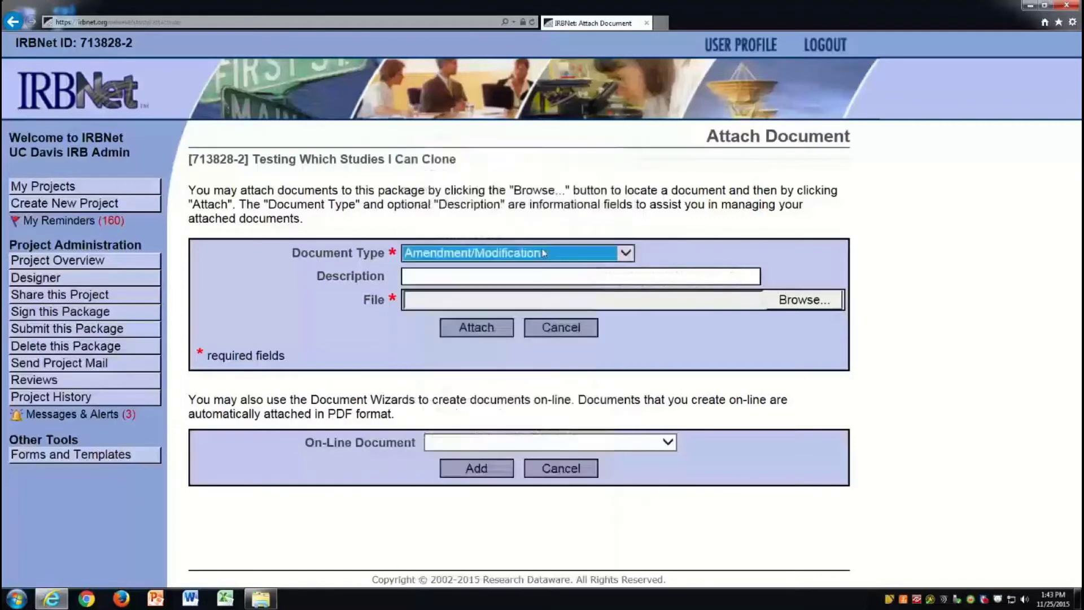
pyautogui.click(516, 283)
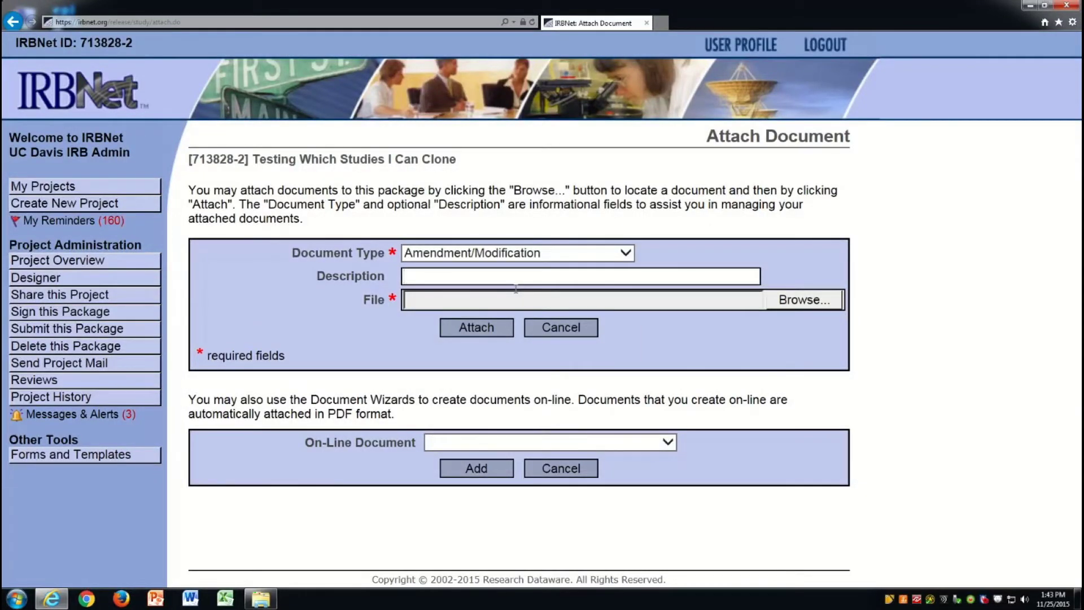
pyautogui.write('Mo')
pyautogui.write('dification Form')
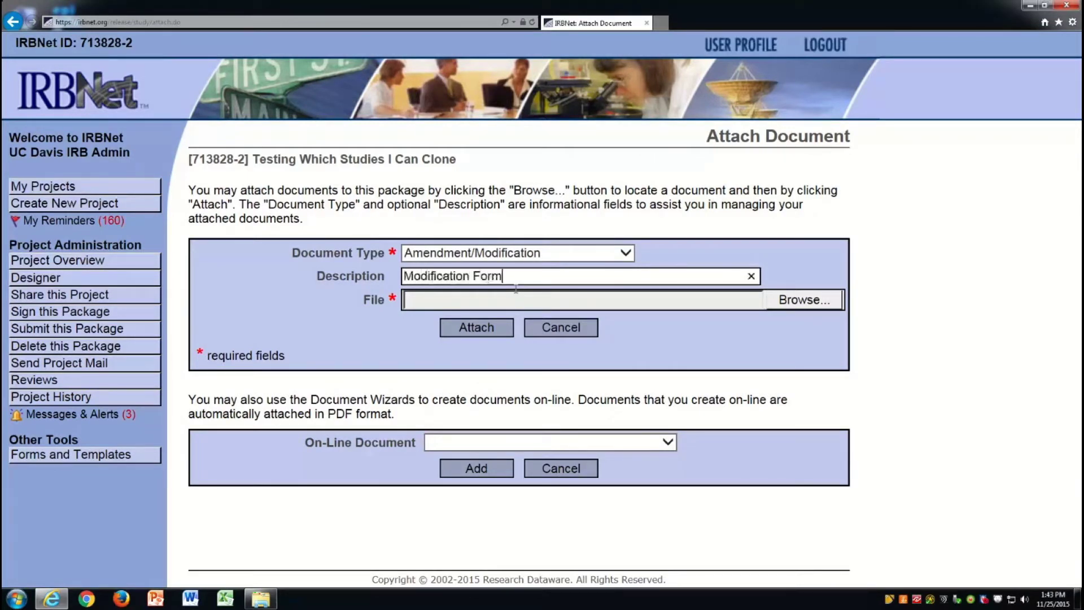
pyautogui.click(822, 299)
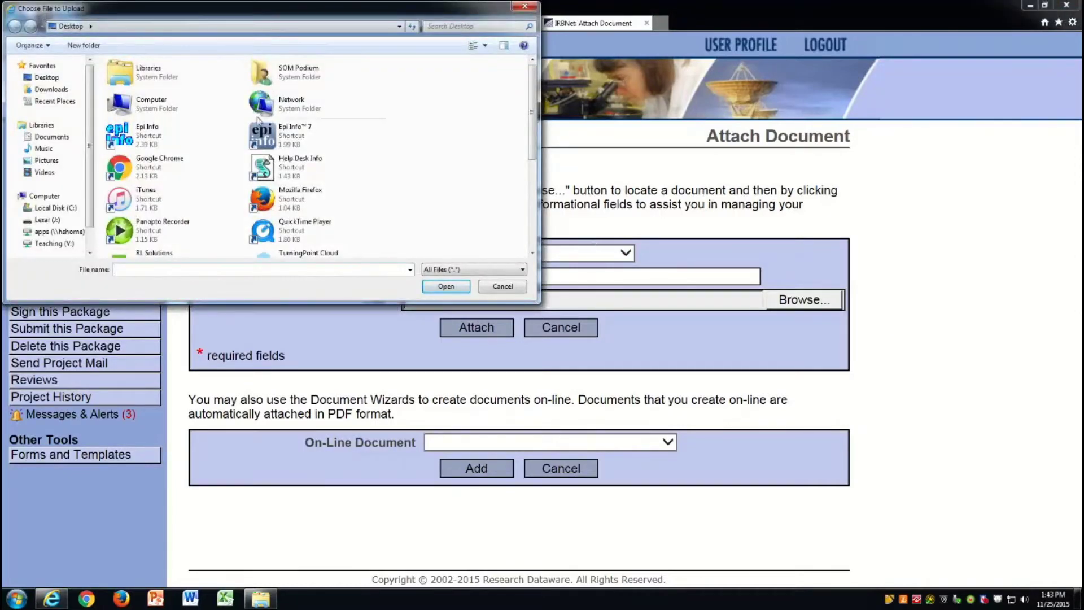
pyautogui.moveTo(535, 128); pyautogui.dragTo(533, 222)
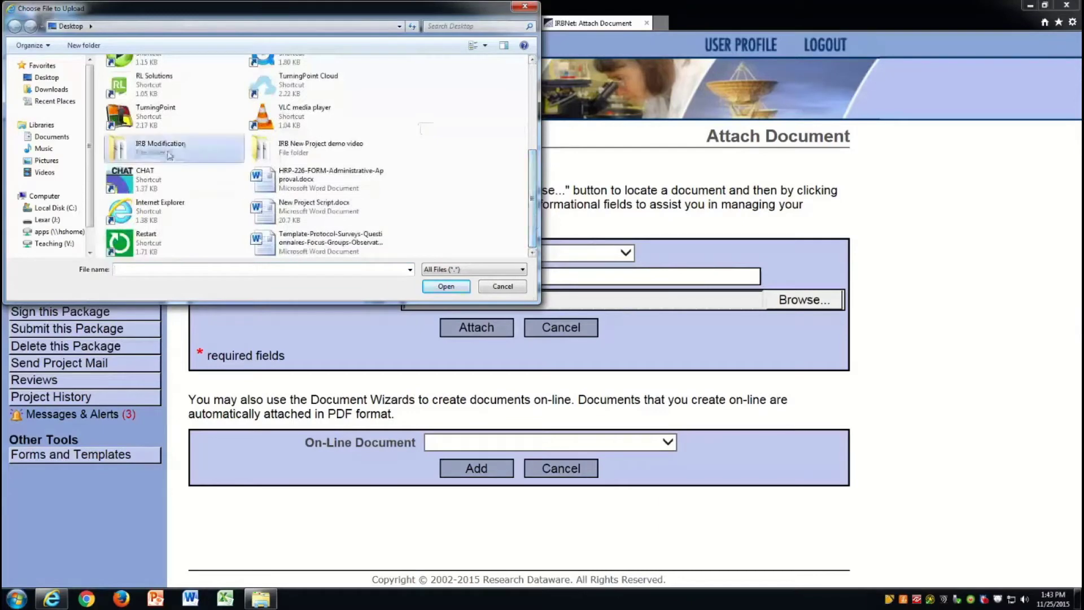
pyautogui.doubleClick(157, 146)
pyautogui.click(153, 102)
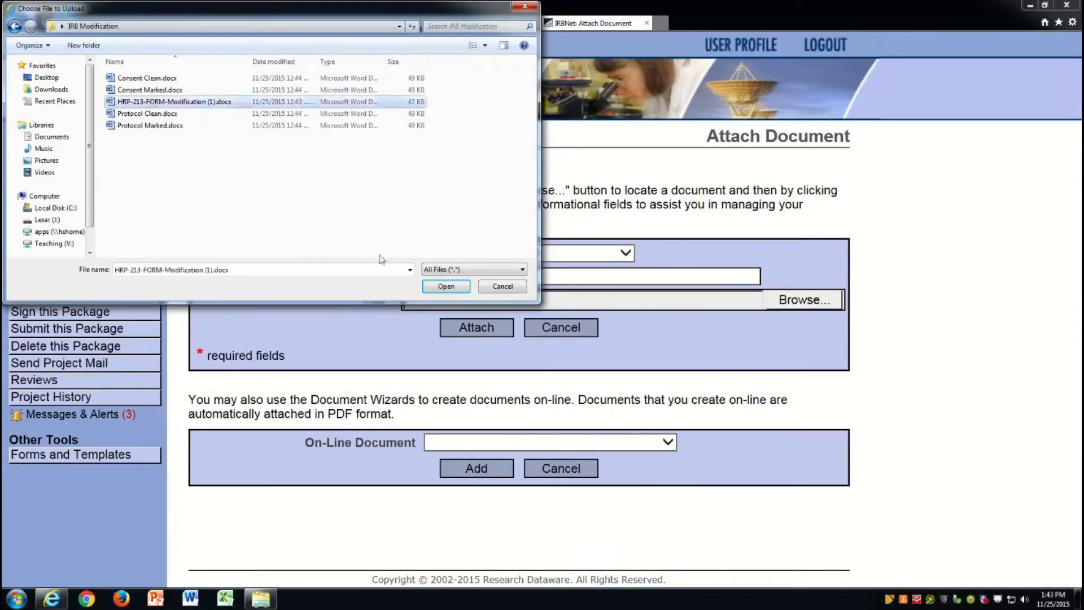
pyautogui.click(446, 286)
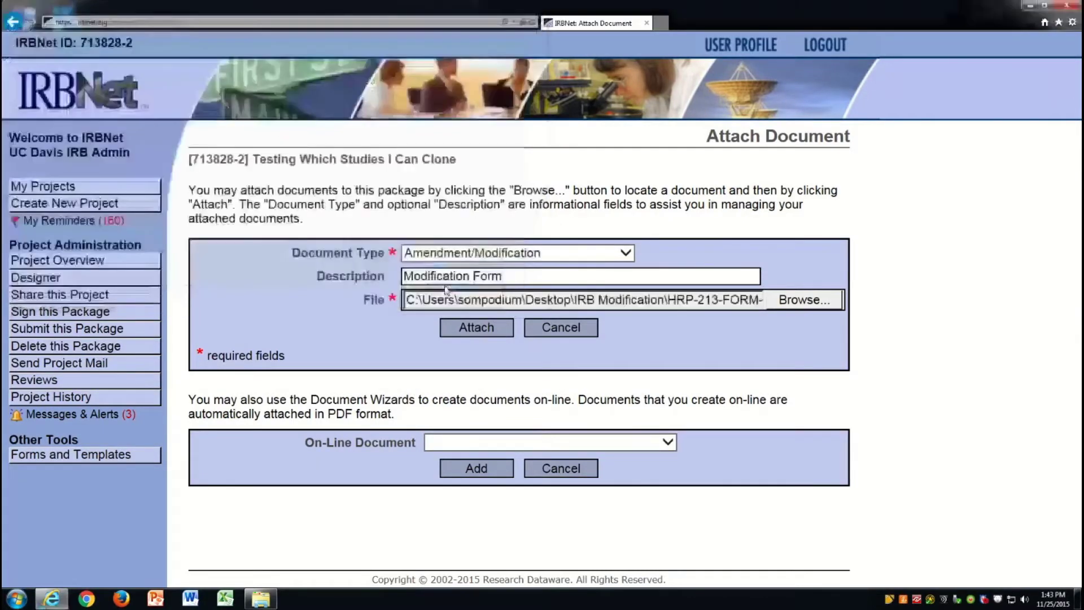
pyautogui.click(461, 331)
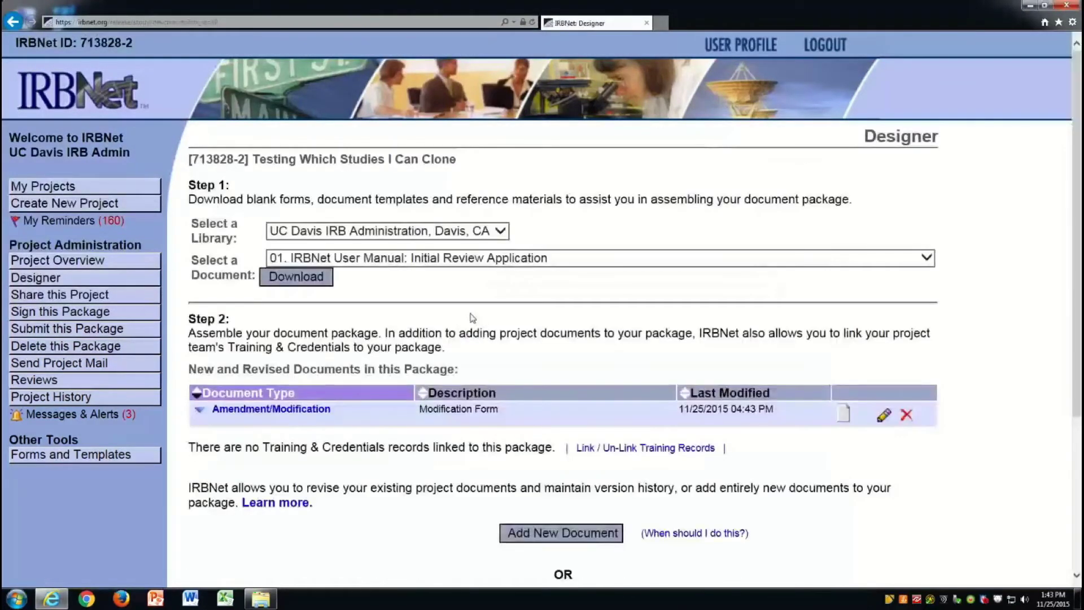
pyautogui.scroll(-5, 471, 318)
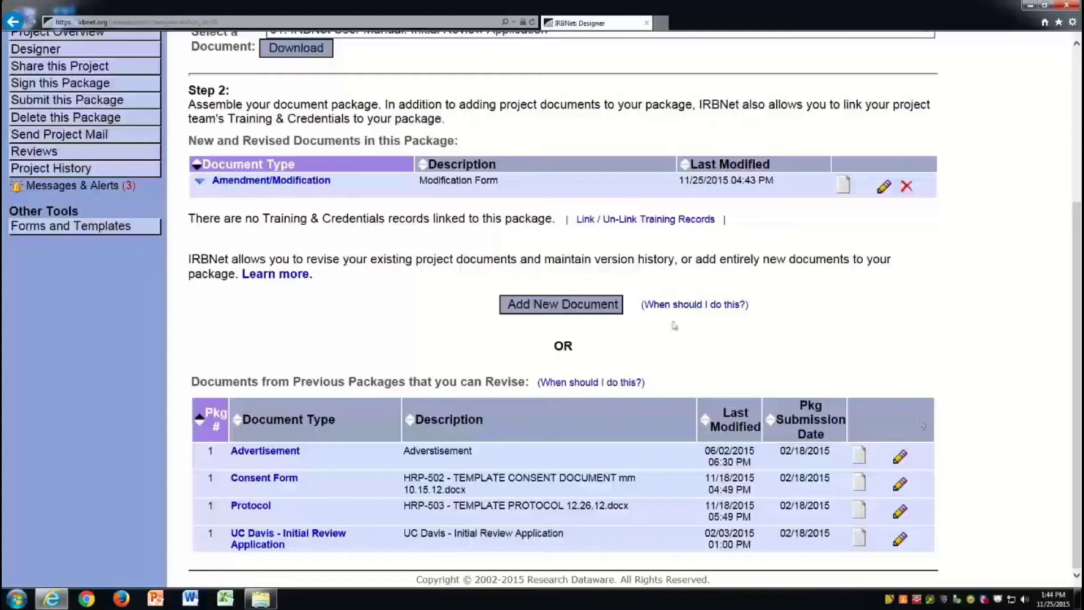
# Start adding another document and bring up the document type list
pyautogui.click(610, 312)
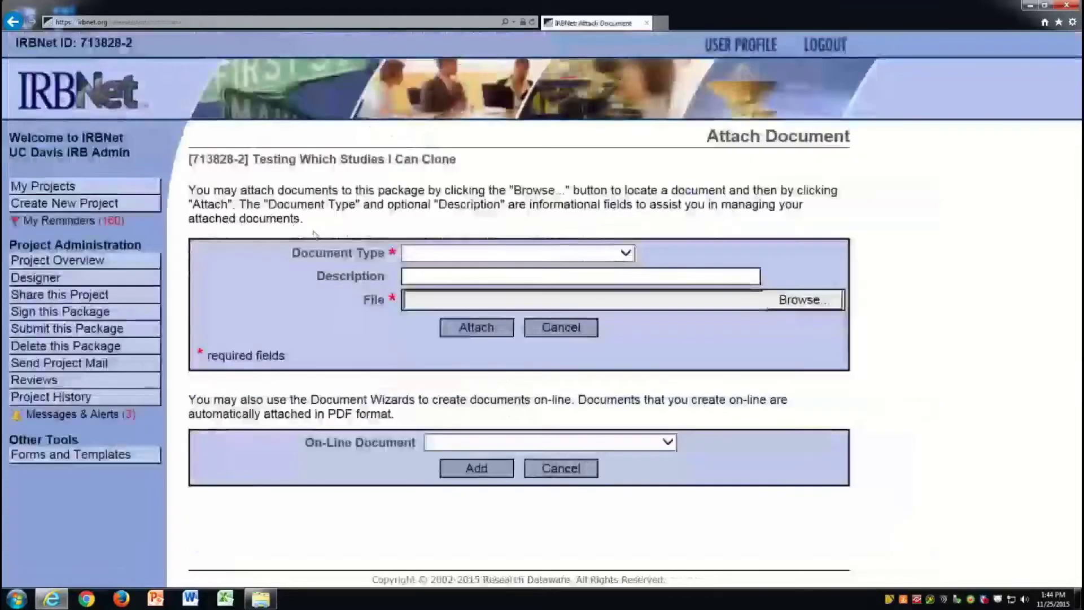
pyautogui.click(574, 253)
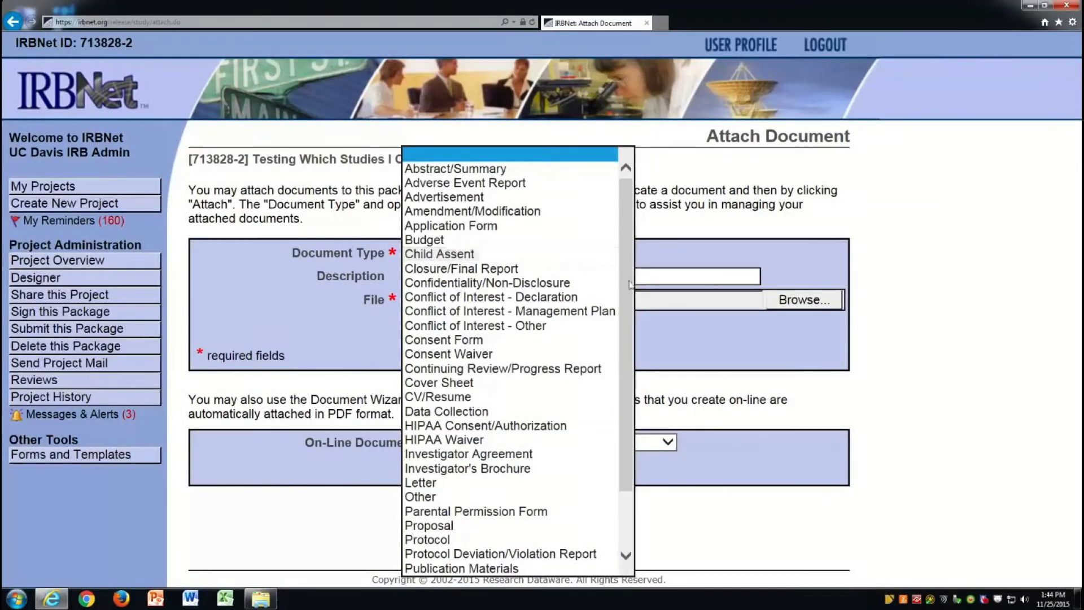
pyautogui.scroll(-2, 628, 294)
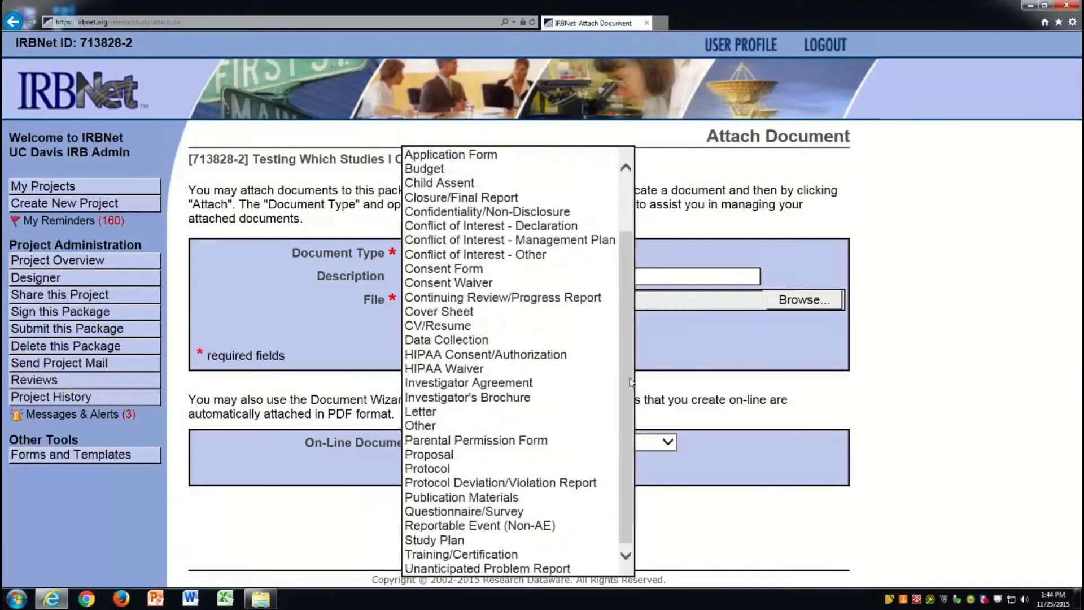
# Attach Consent Marked.docx as a Consent Form document described as 'Consent Form Marked'
pyautogui.click(521, 269)
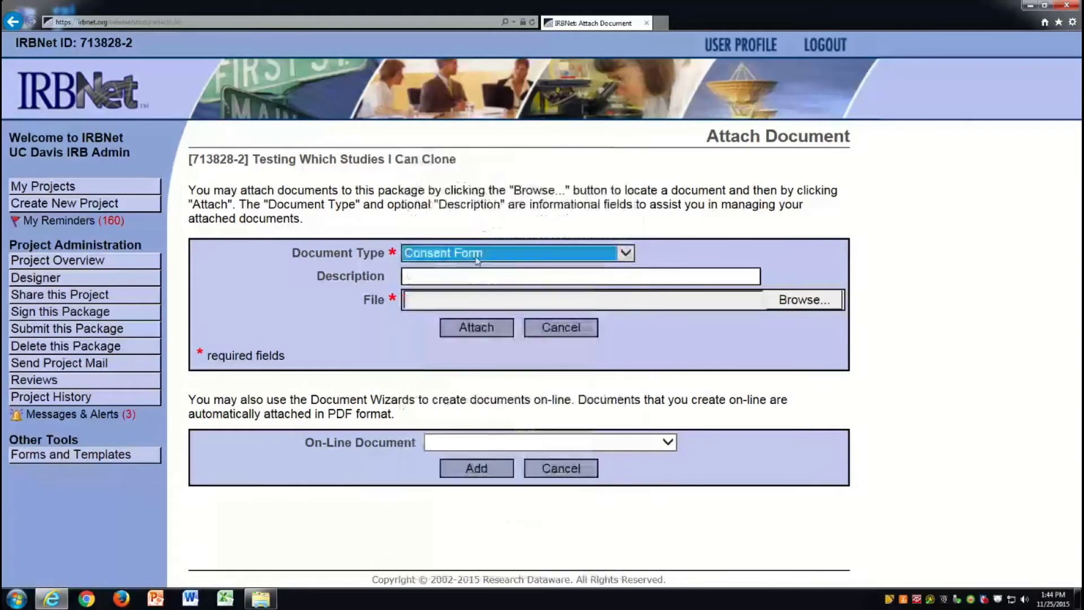
pyautogui.click(453, 278)
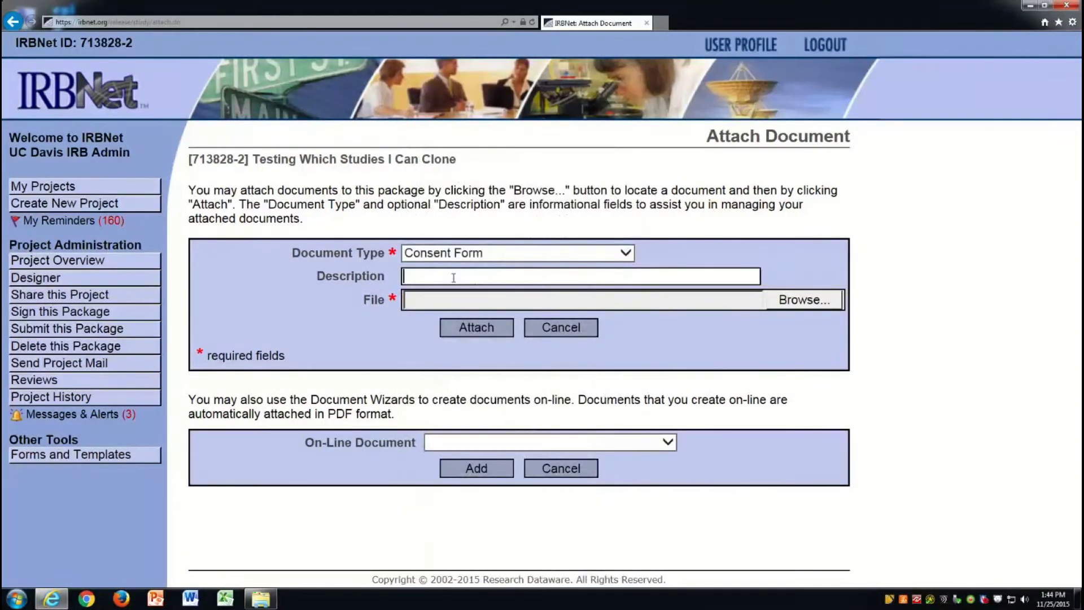
pyautogui.write('Consent ')
pyautogui.write('Form Mark')
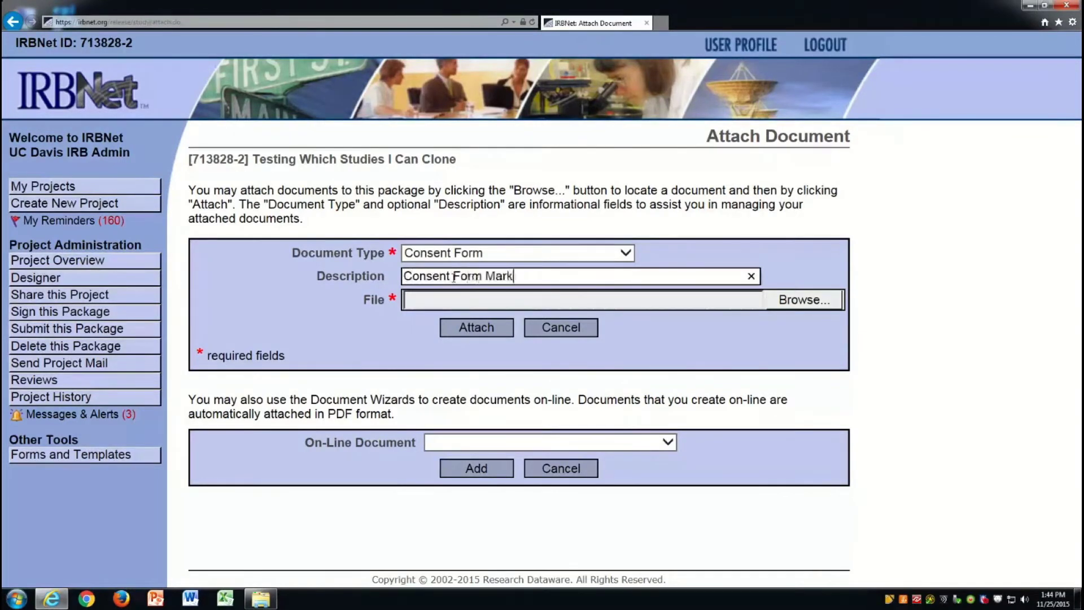
pyautogui.write('ed')
pyautogui.click(798, 307)
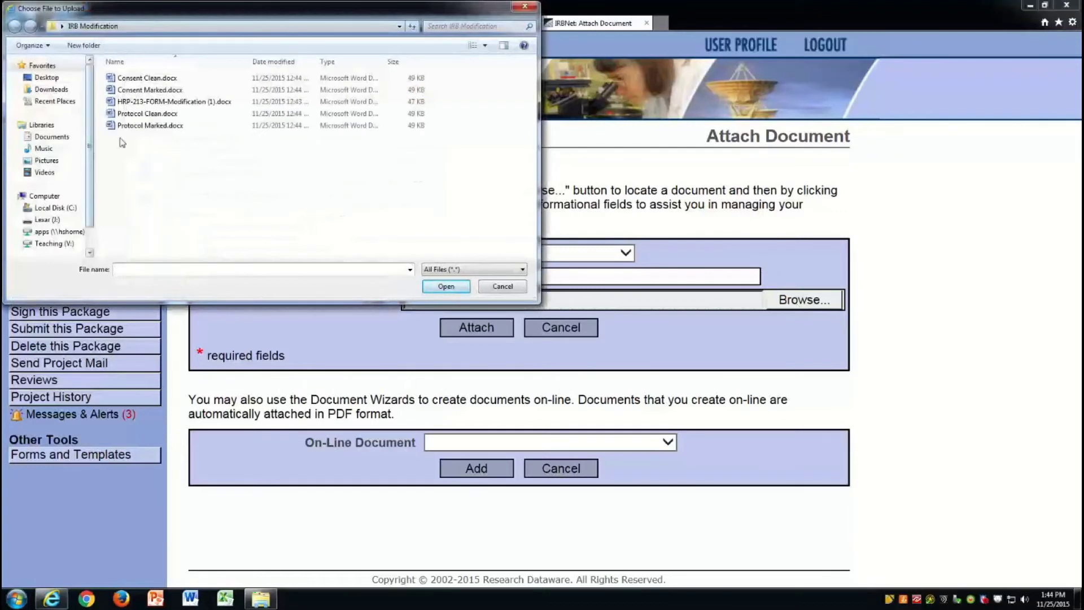
pyautogui.click(142, 91)
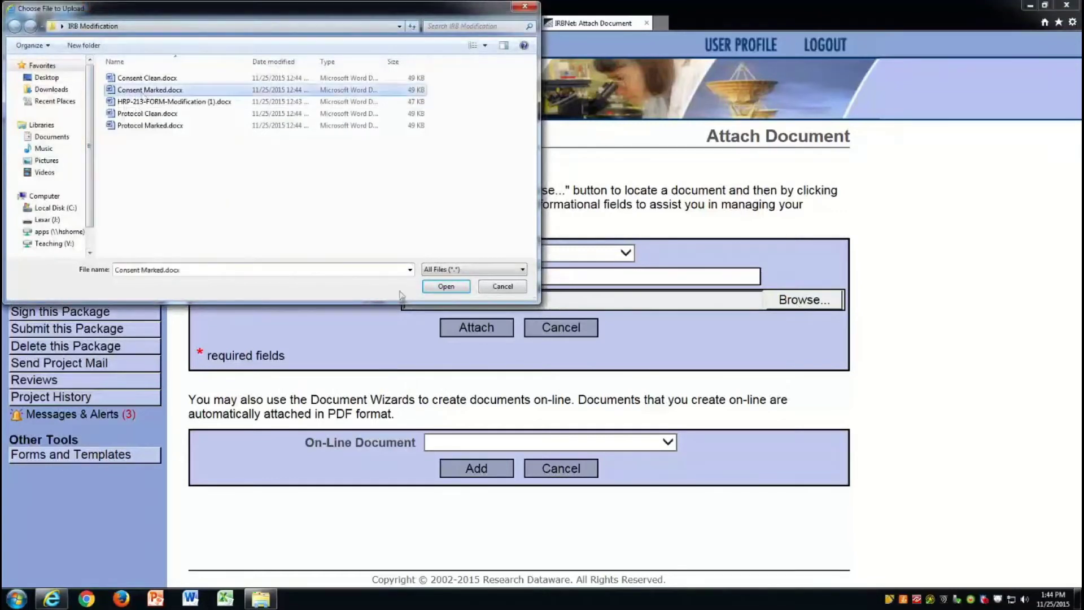
pyautogui.click(445, 288)
pyautogui.click(459, 329)
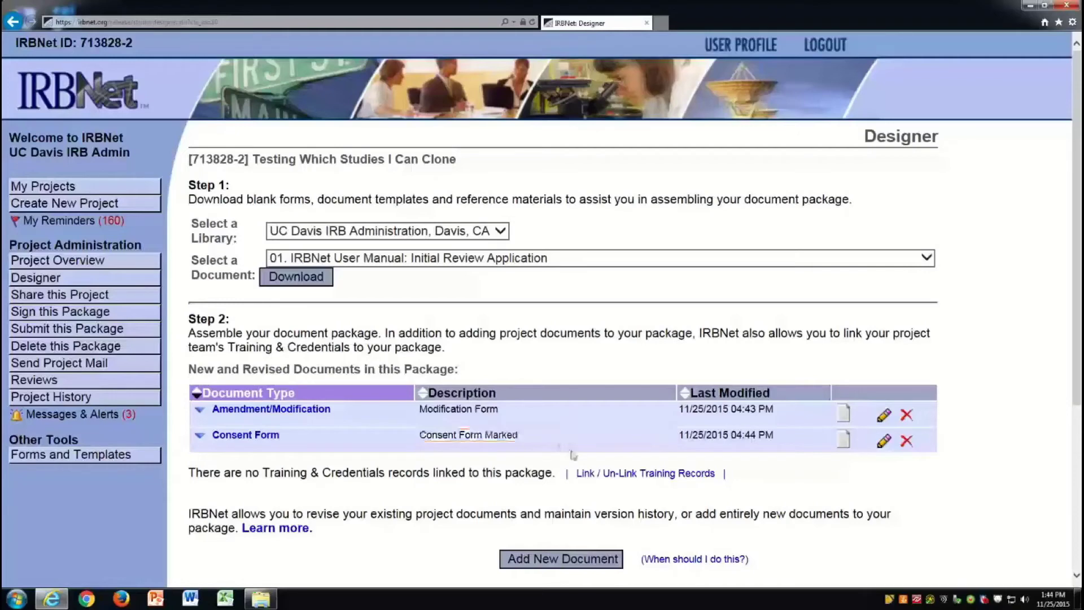
pyautogui.scroll(-3, 572, 456)
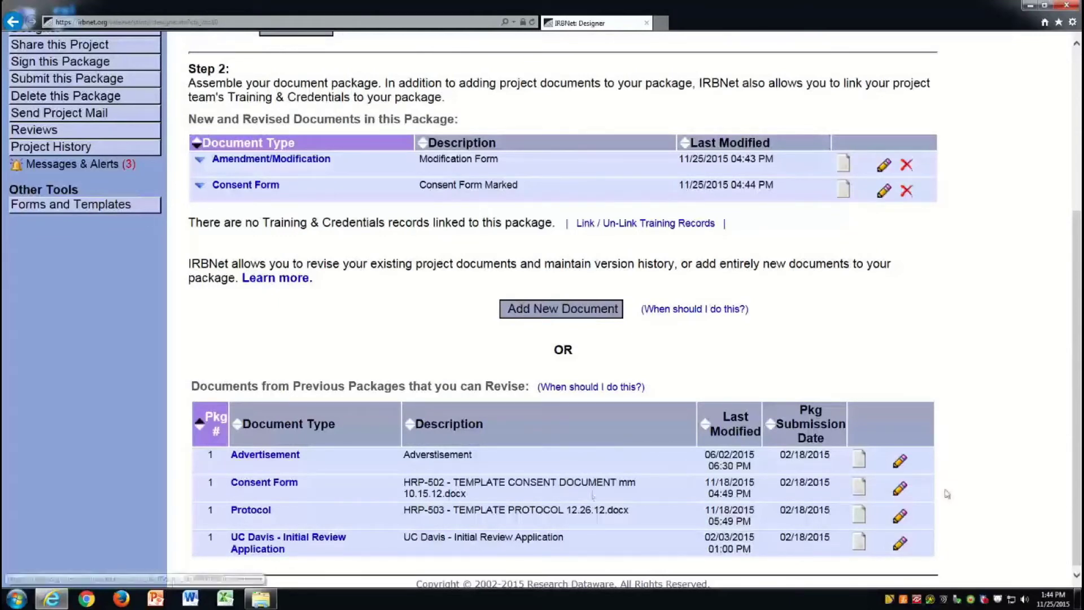
# Revise the previous package's HRP-502 Consent Form document via its pencil icon
pyautogui.click(900, 490)
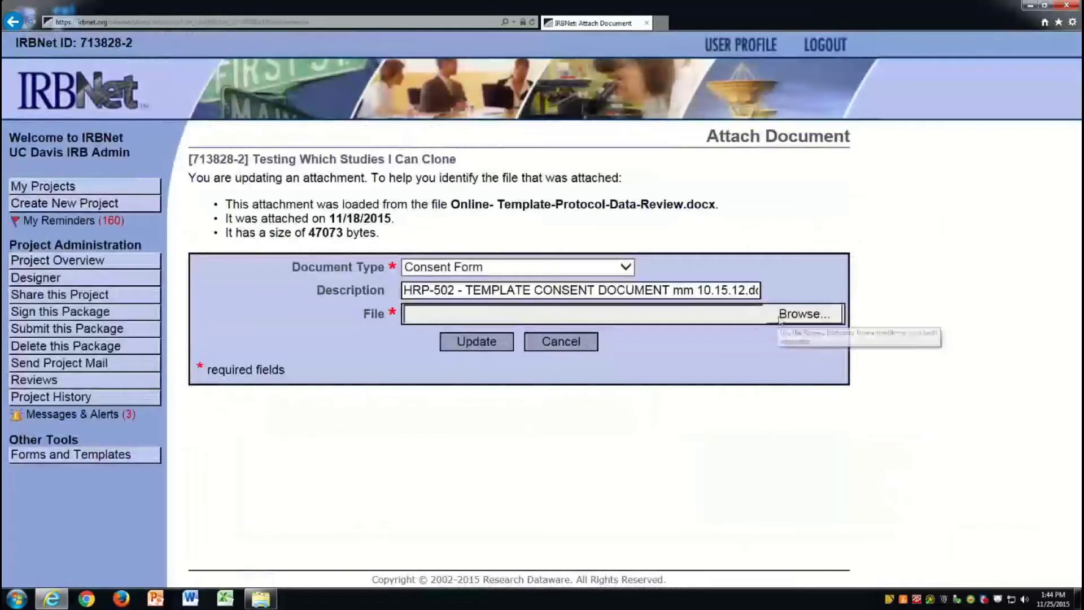
# Replace the file with Consent Clean.docx, trim the description to 'HRP-502 - TEMPLATE CONSENT DOCUMENT', and update
pyautogui.click(778, 318)
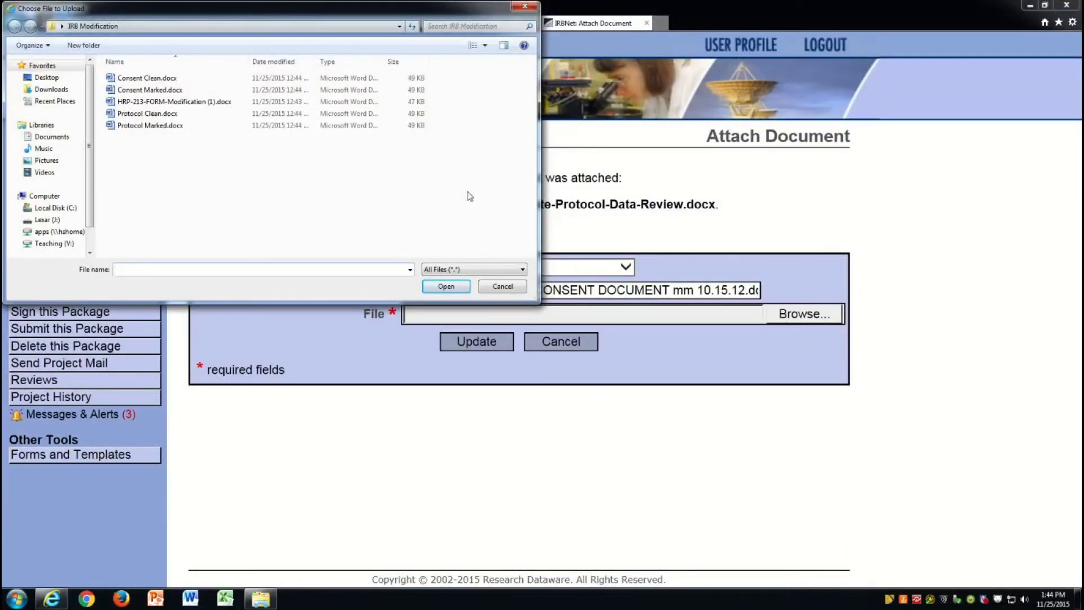
pyautogui.click(146, 83)
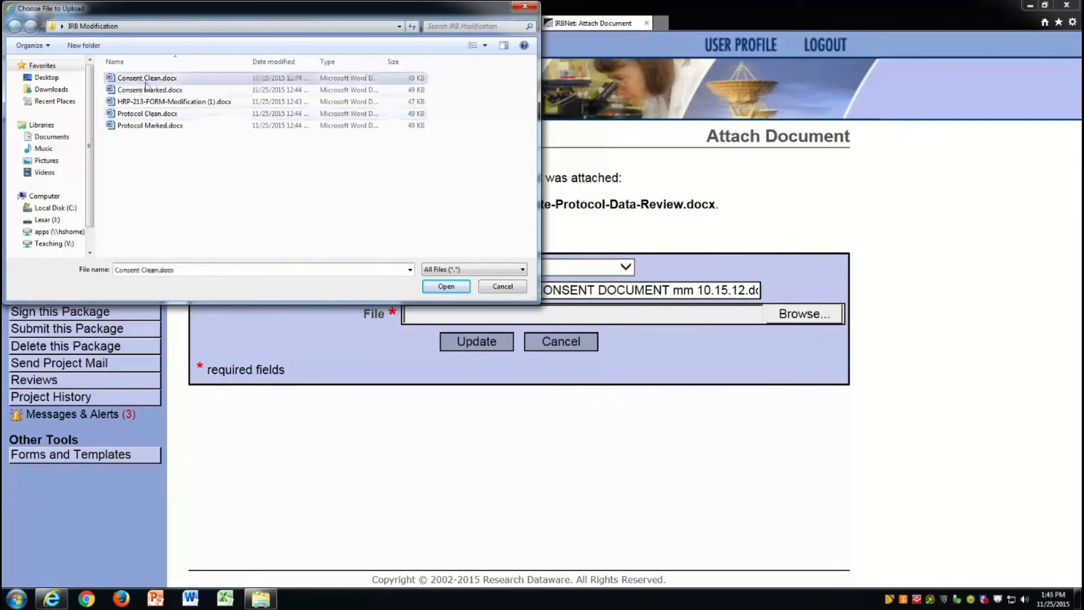
pyautogui.click(447, 286)
pyautogui.click(518, 291)
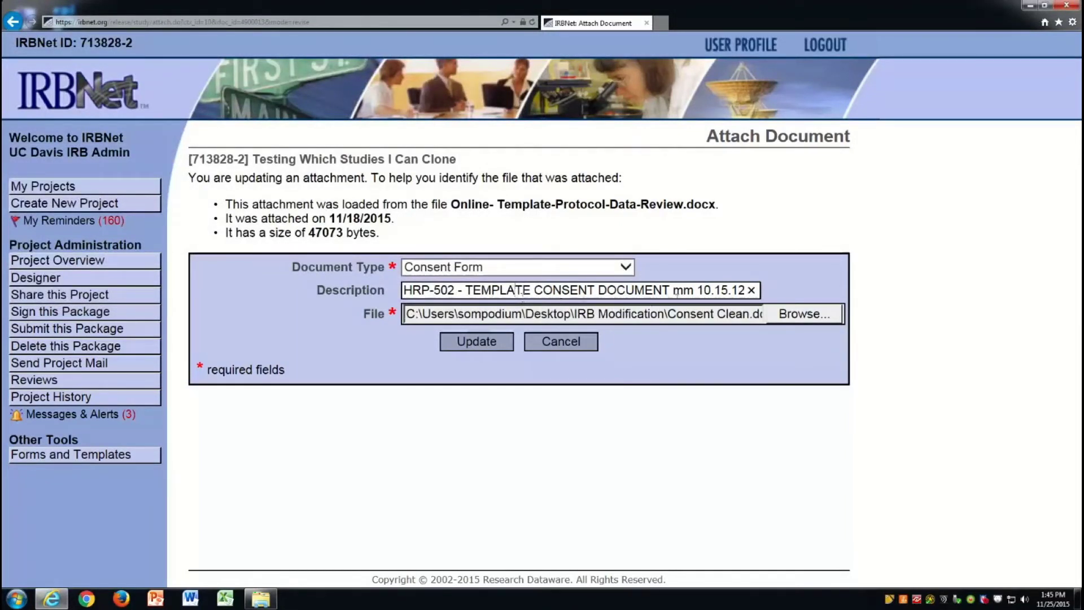
pyautogui.moveTo(675, 291); pyautogui.dragTo(751, 292)
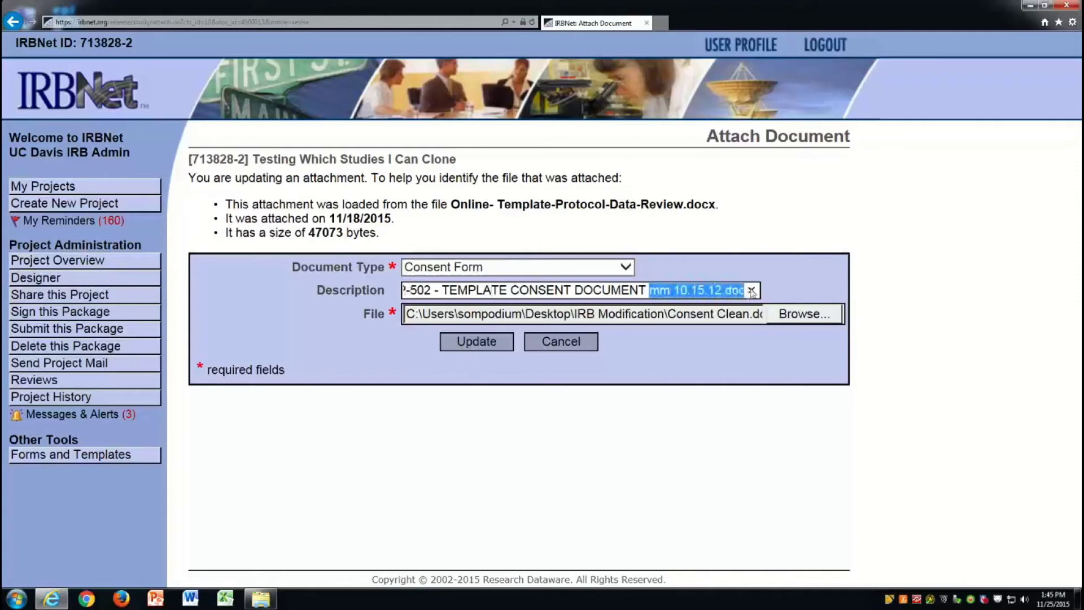
pyautogui.press('BackSpace')
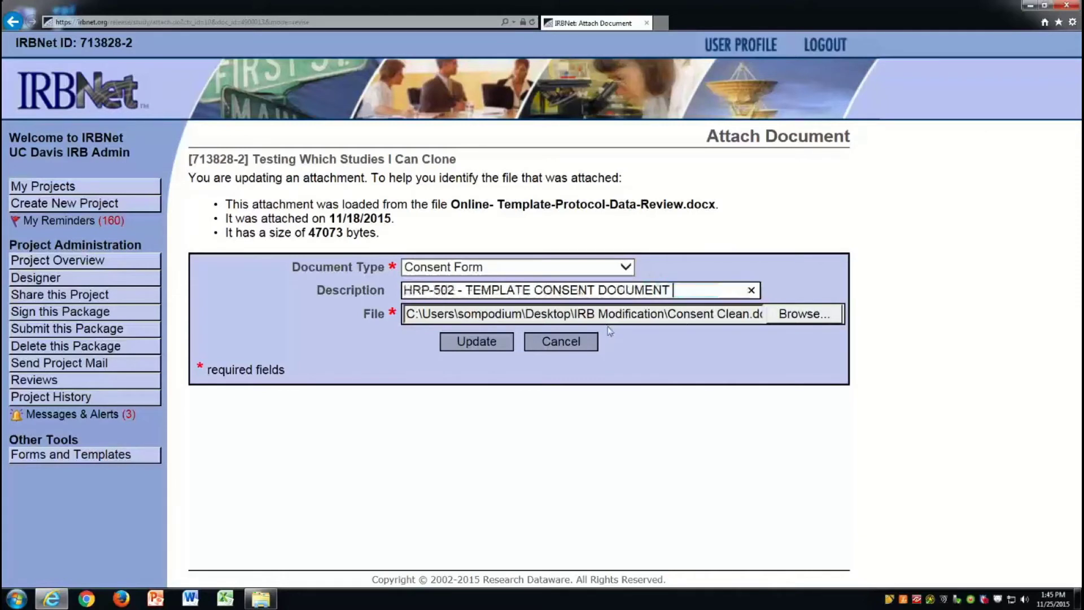
pyautogui.click(465, 348)
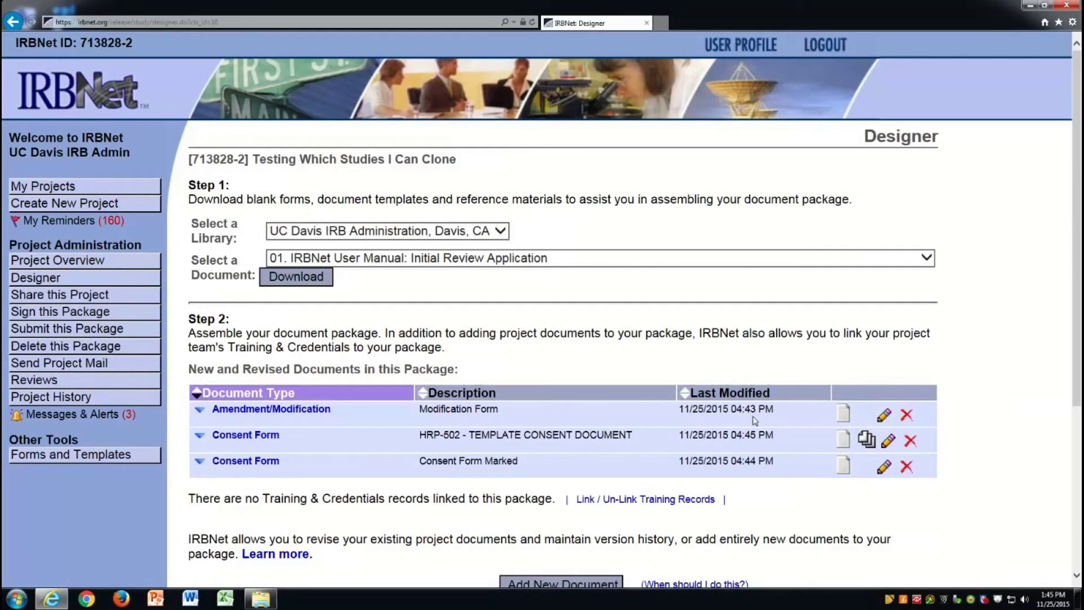
pyautogui.click(866, 442)
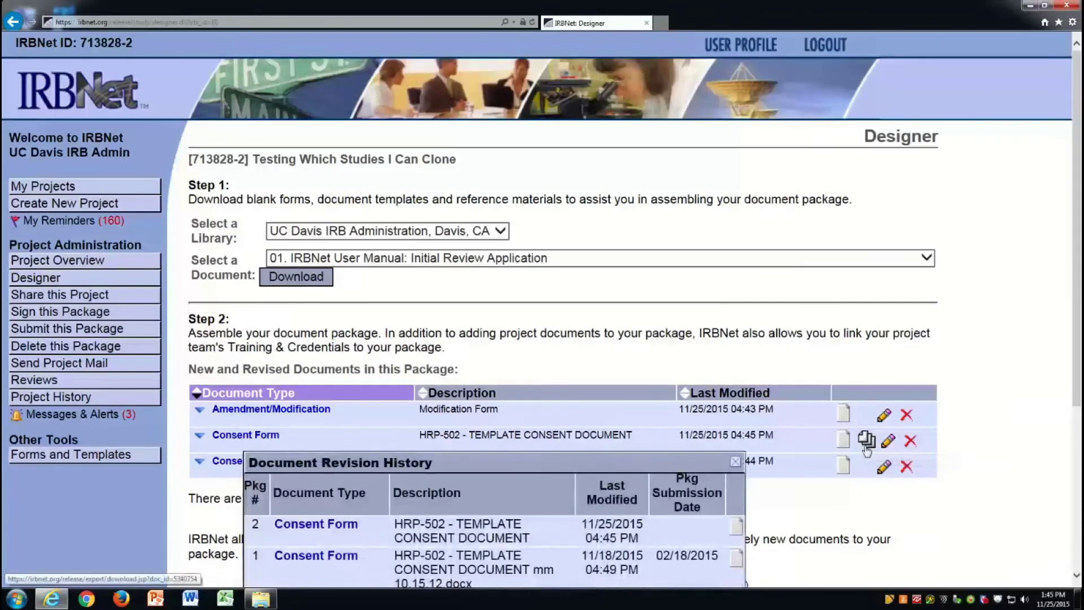
pyautogui.scroll(-5, 865, 441)
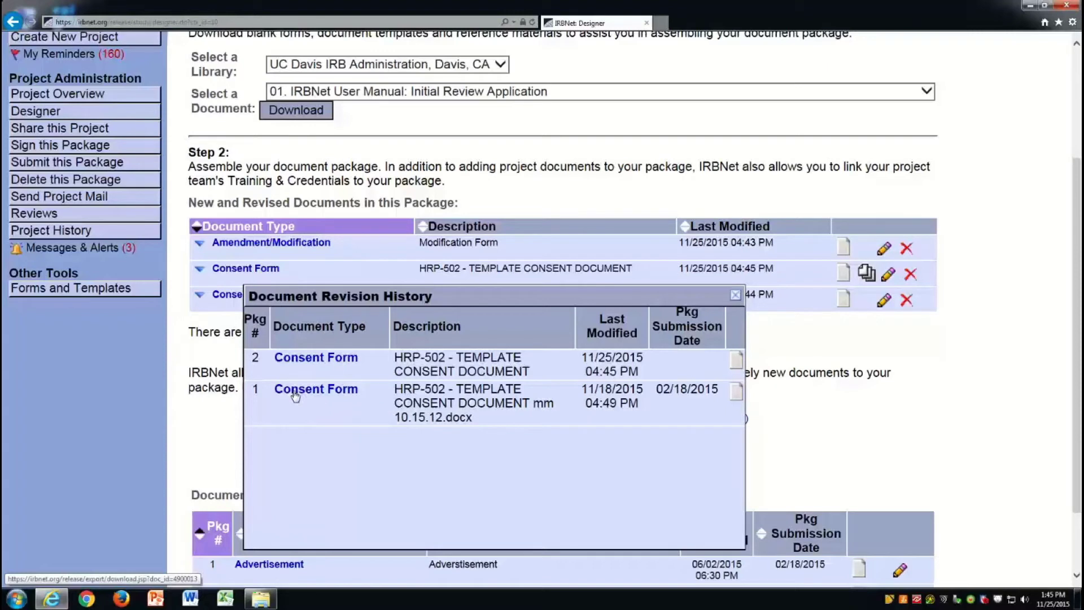
pyautogui.click(735, 296)
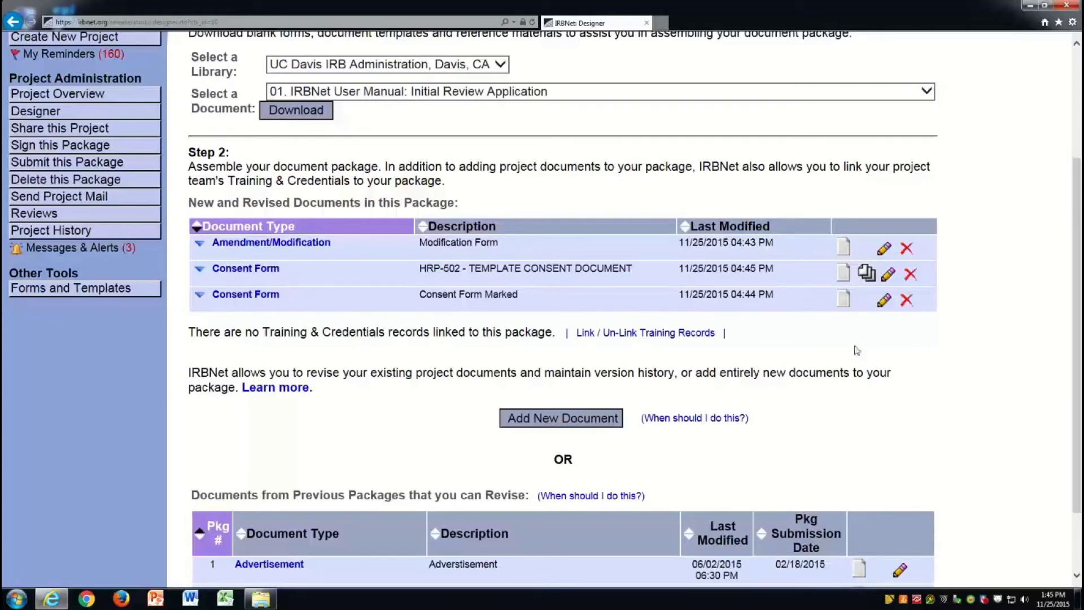
pyautogui.scroll(-2, 855, 350)
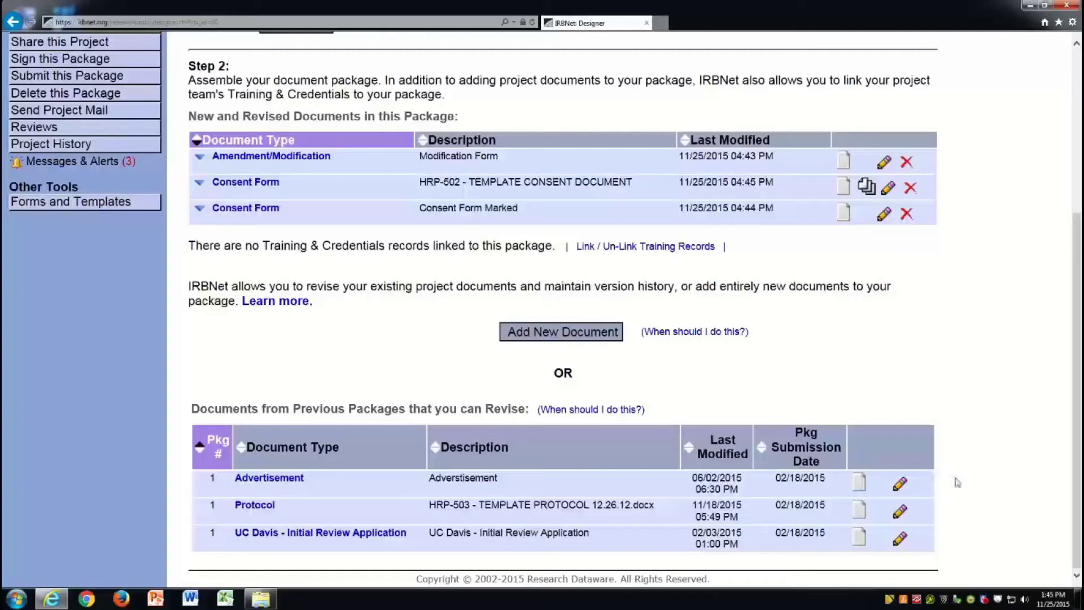
# Revise the previous package's UC Davis - Initial Review Application via its pencil icon
pyautogui.click(903, 543)
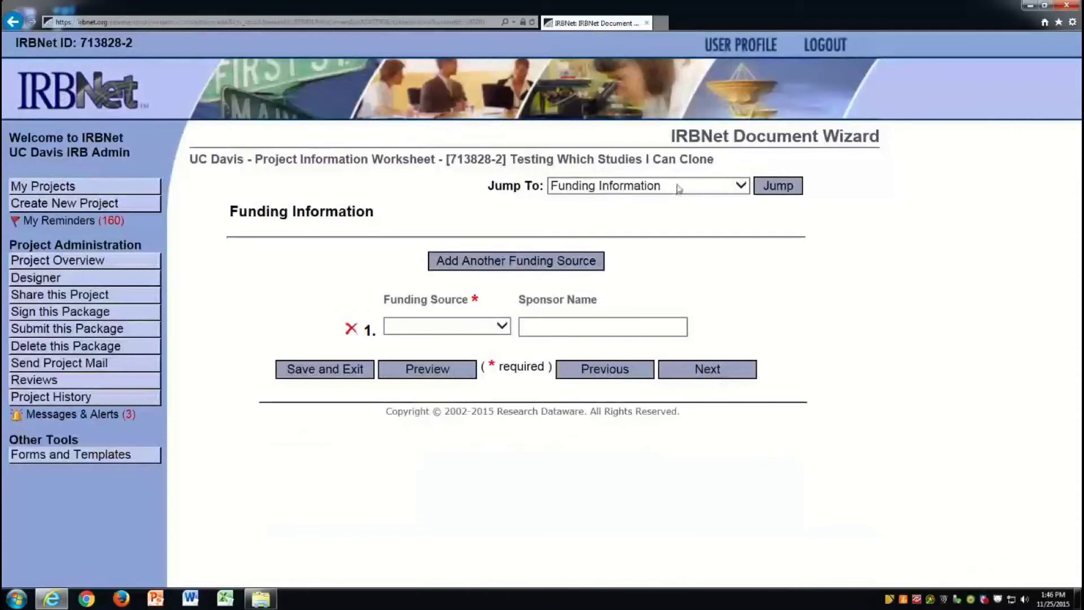
# Set Funding Source to 'None / Department', then save and exit the worksheet
pyautogui.click(495, 327)
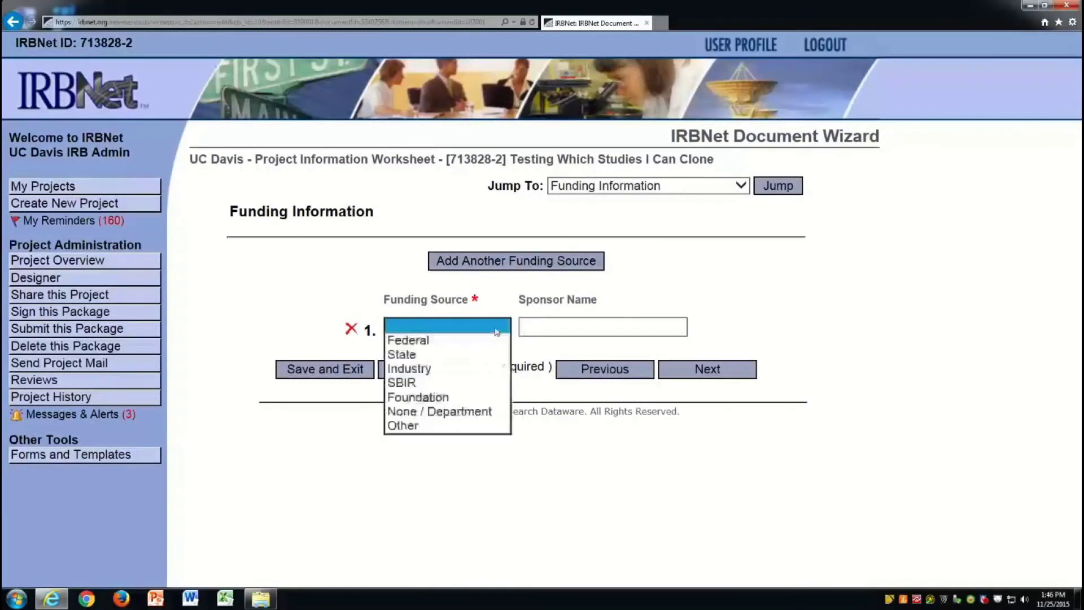
pyautogui.click(438, 410)
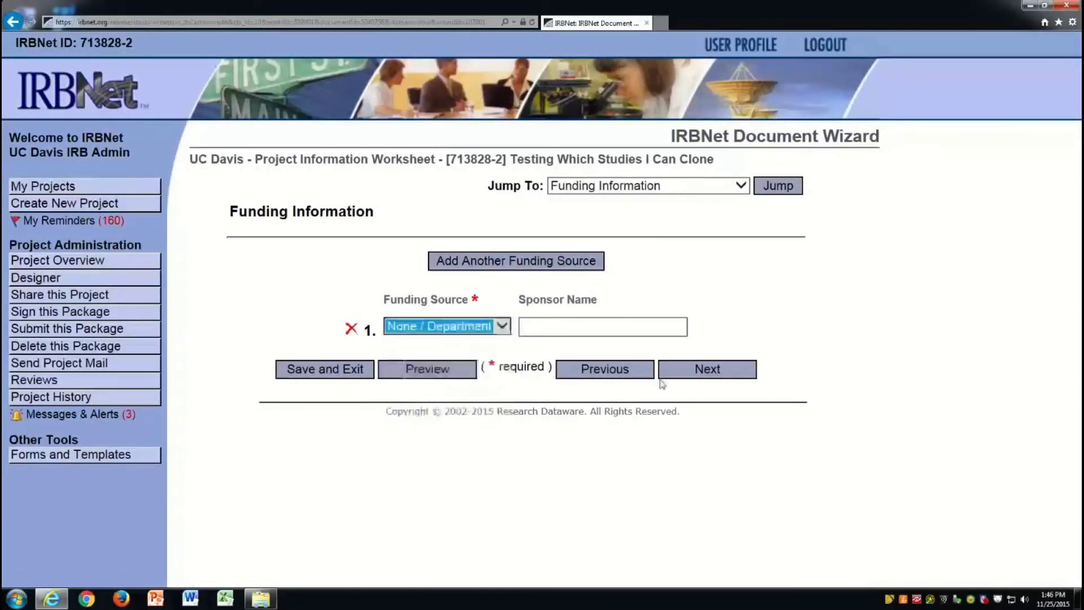
pyautogui.click(360, 373)
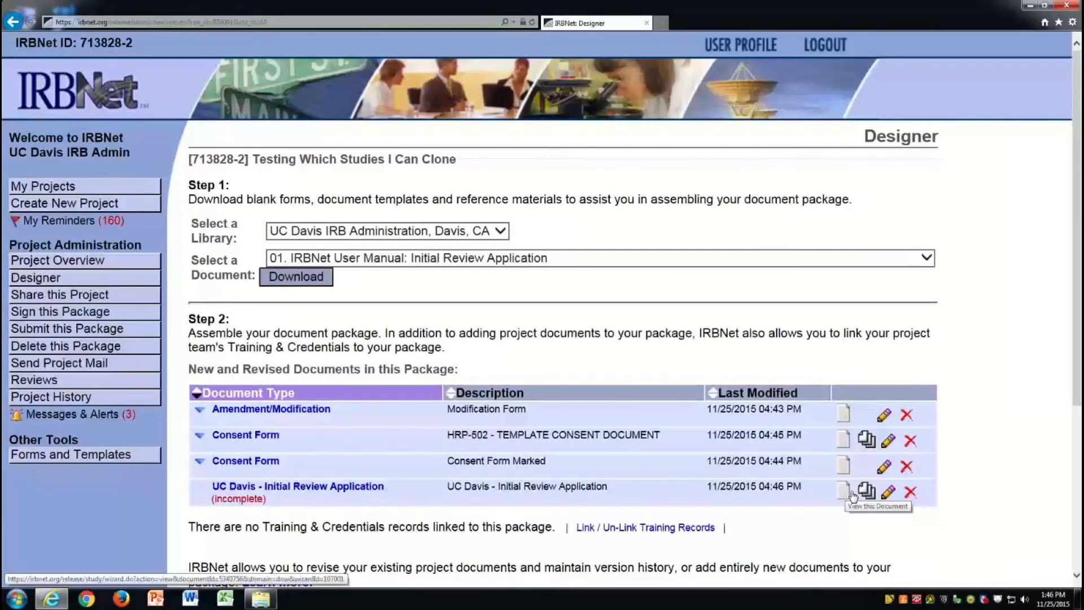
pyautogui.click(867, 493)
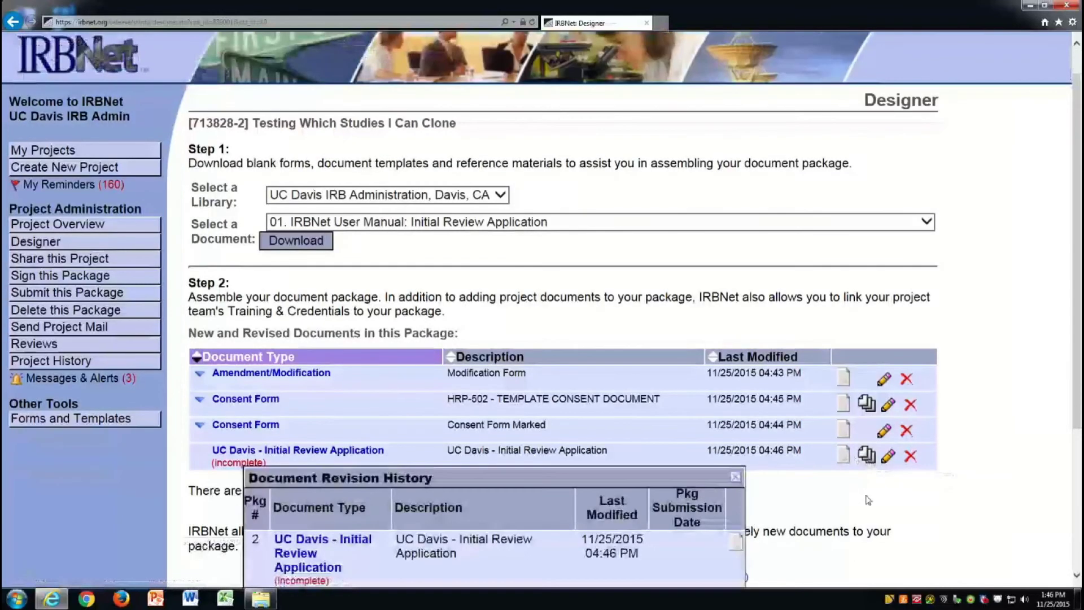
pyautogui.scroll(-5, 830, 508)
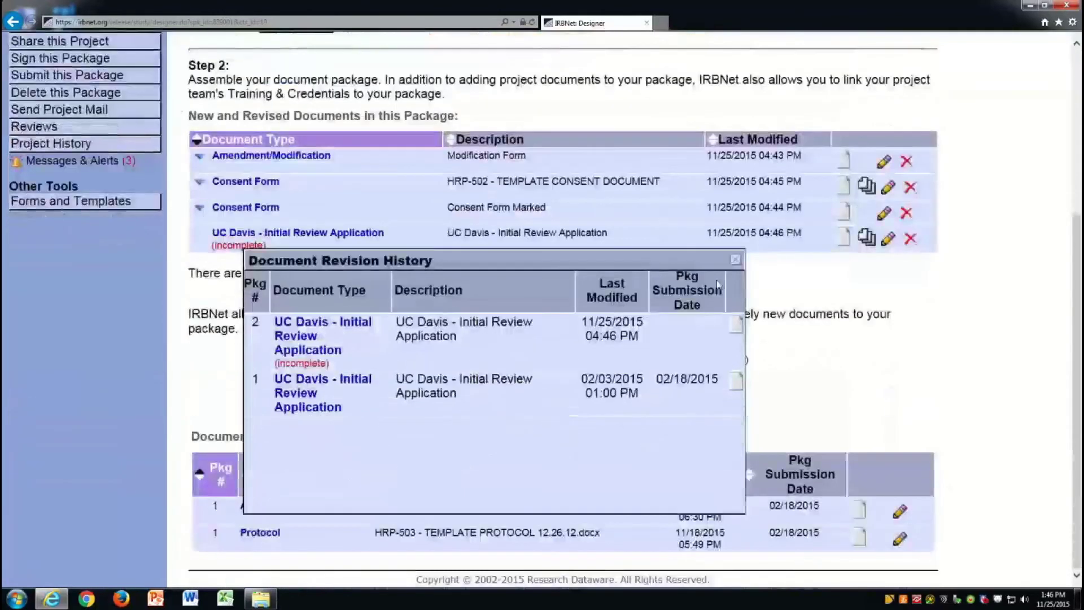
pyautogui.click(735, 259)
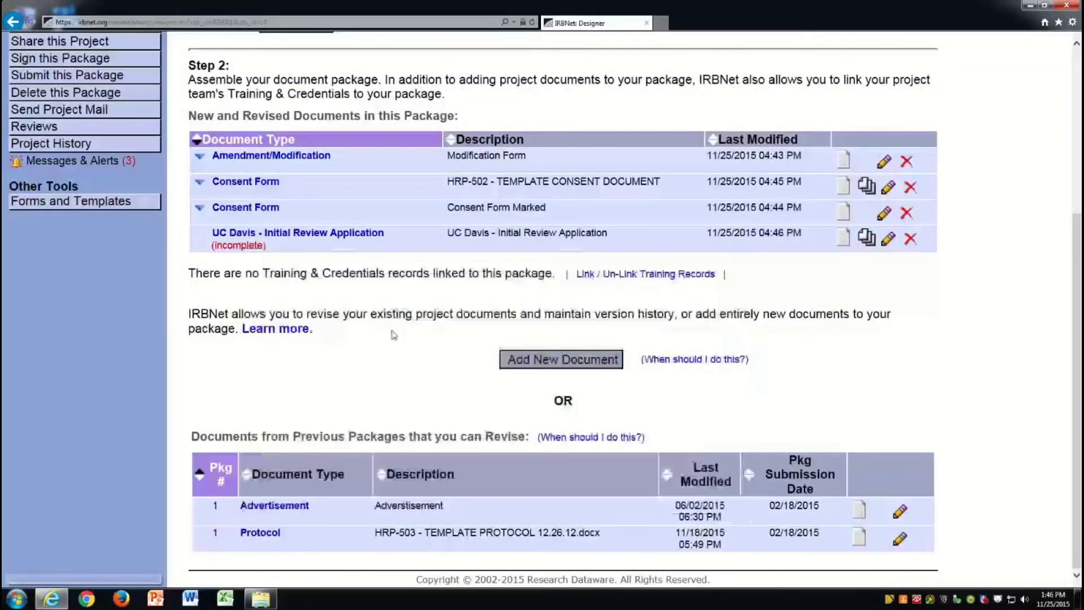
pyautogui.scroll(3, 413, 334)
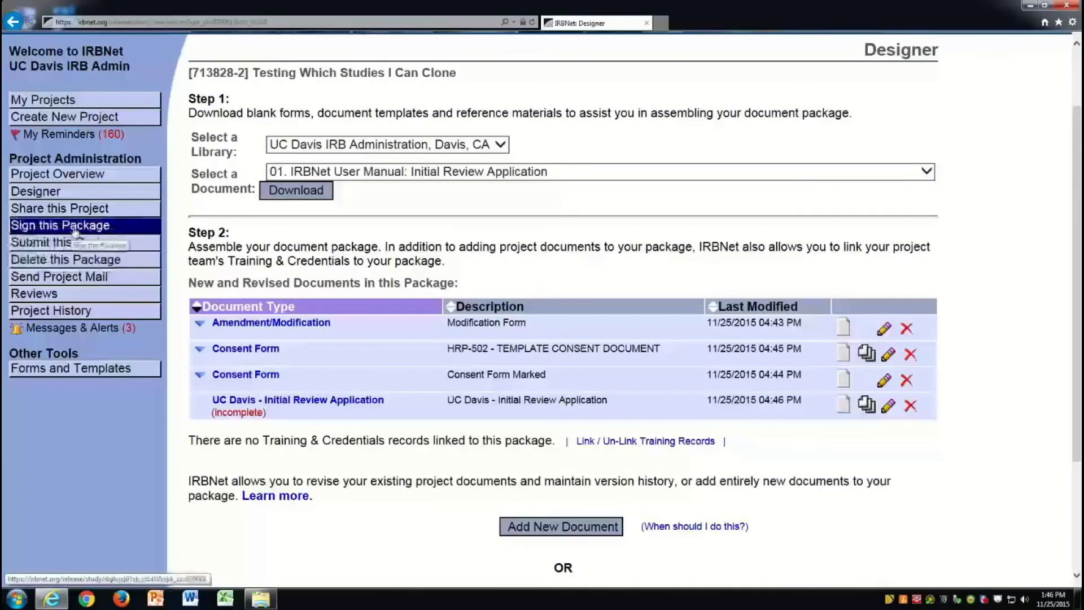
pyautogui.click(74, 228)
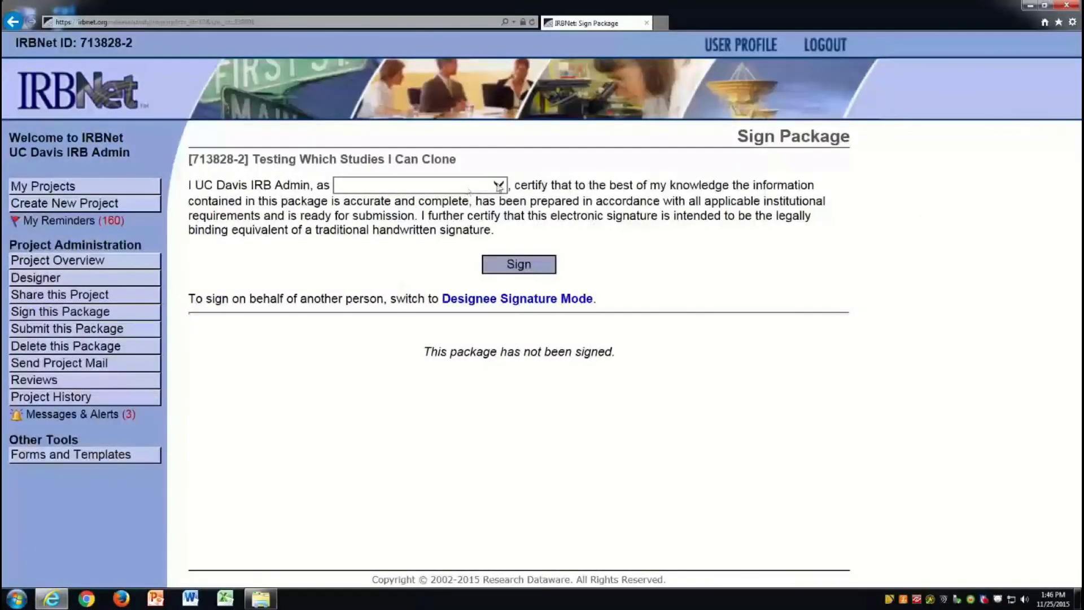
# Sign package 713828-2 as Principal Investigator, confirming with username and password
pyautogui.click(499, 185)
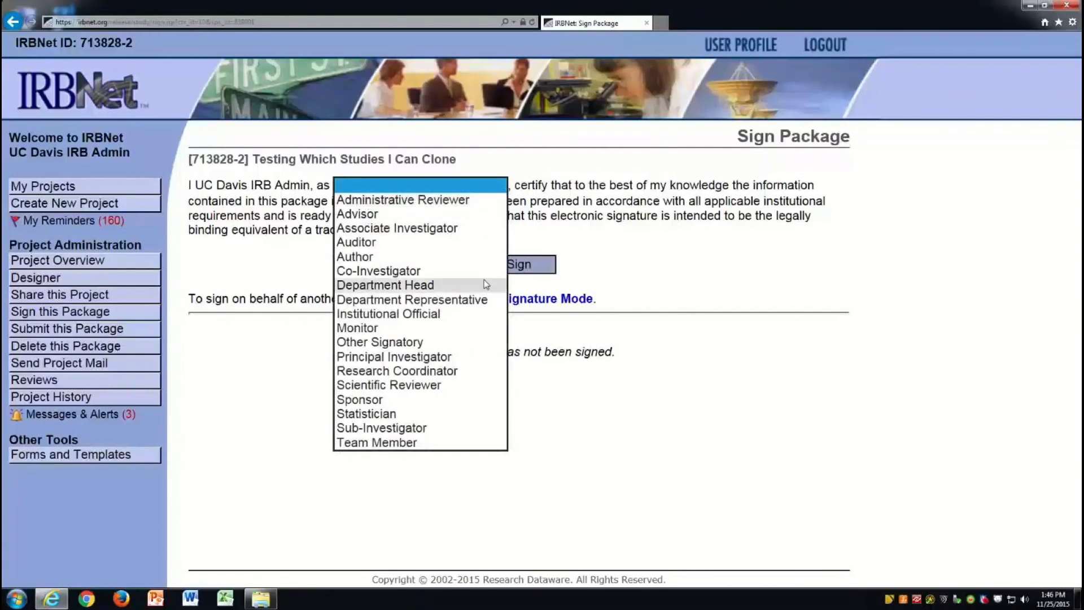
pyautogui.click(475, 357)
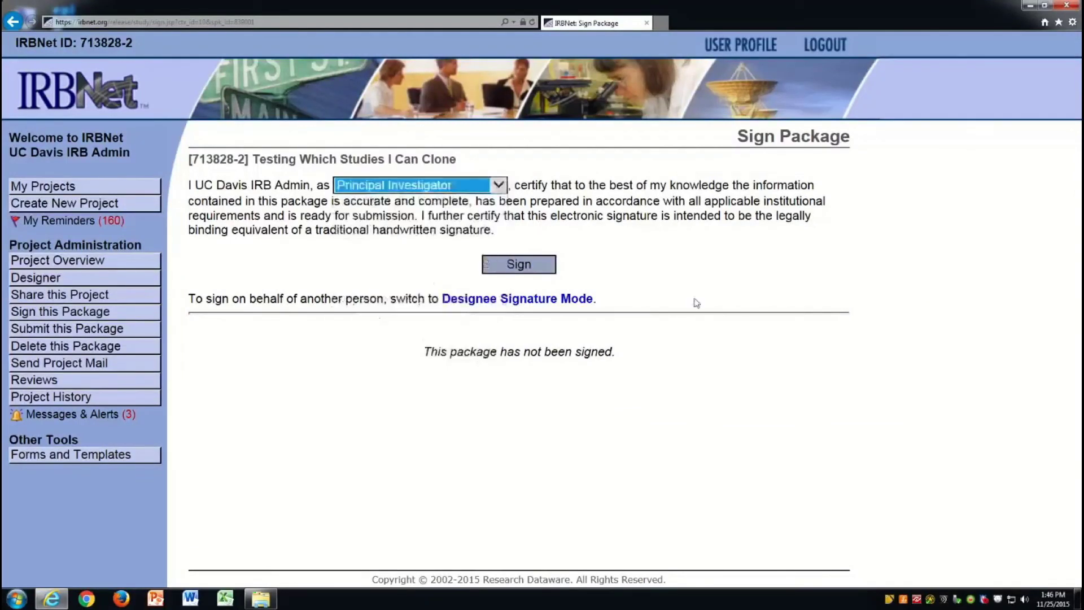
pyautogui.click(519, 265)
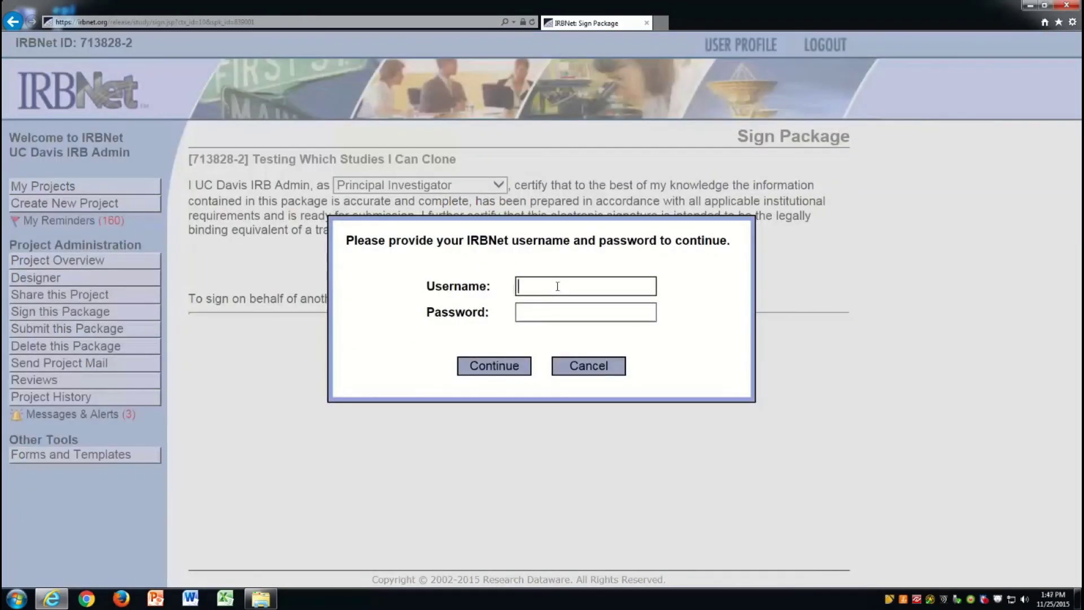
pyautogui.write('ucdav')
pyautogui.press('BackSpace')
pyautogui.write('dmi')
pyautogui.write('n')
pyautogui.press('Tab')
pyautogui.write('•••')
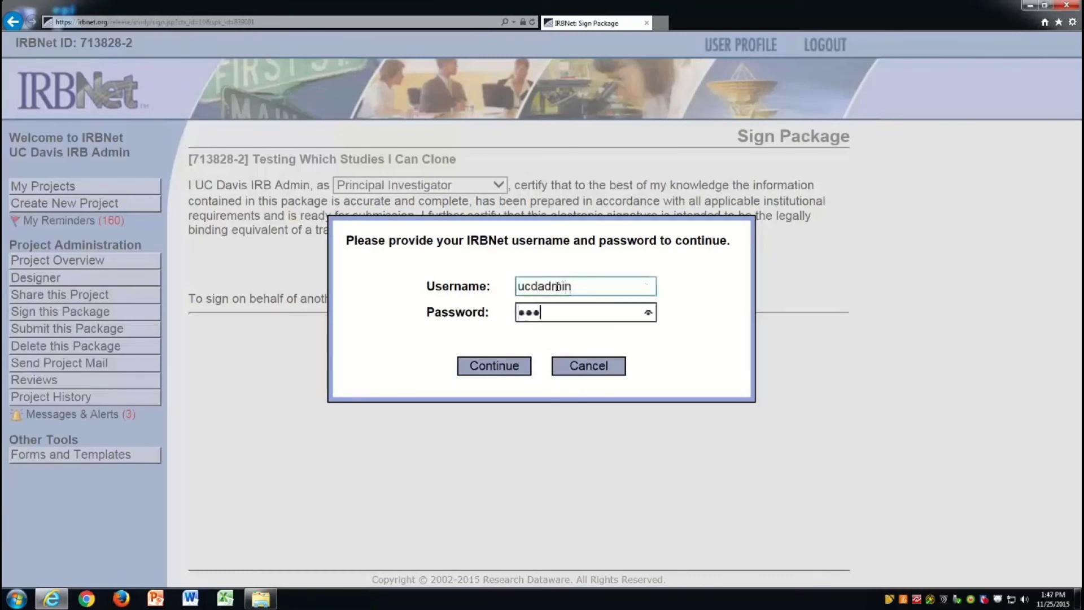
pyautogui.write('••••••')
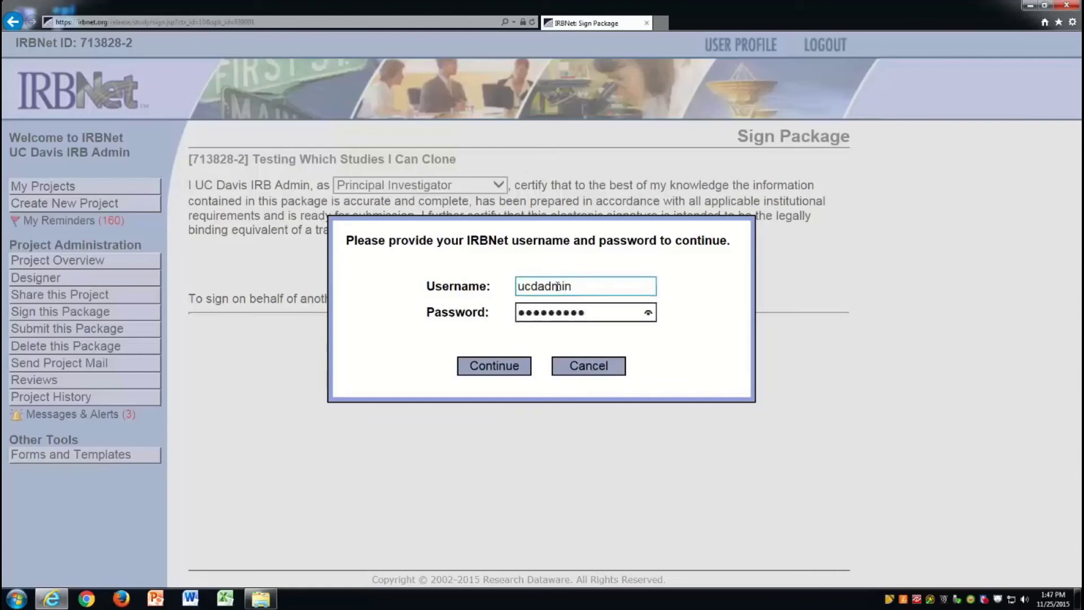
pyautogui.press('Return')
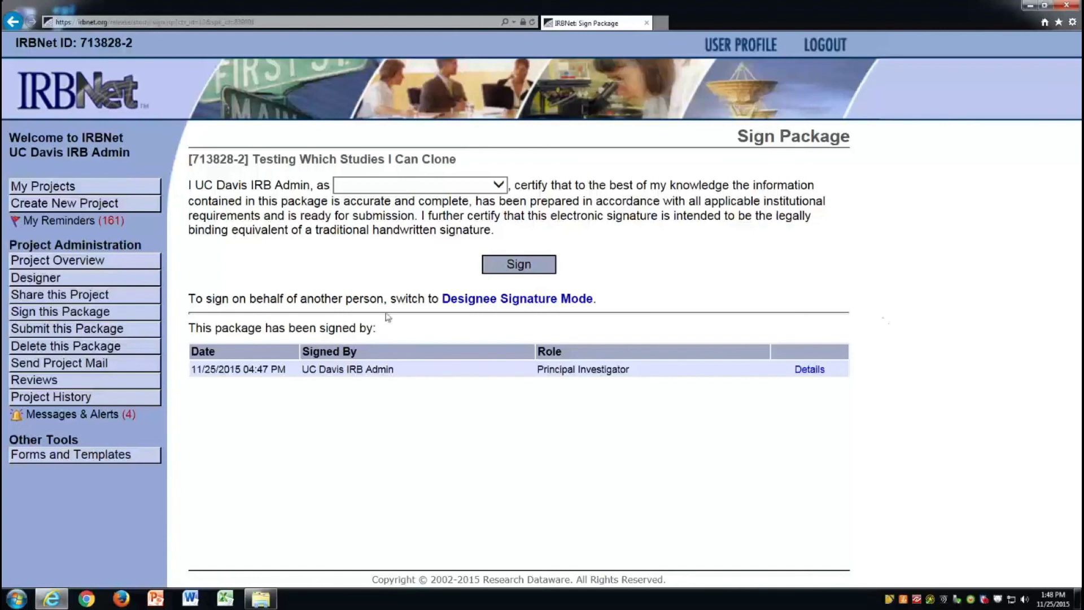
# Proceed to the Submit Package page listing UC Davis IRB Administration
pyautogui.click(149, 327)
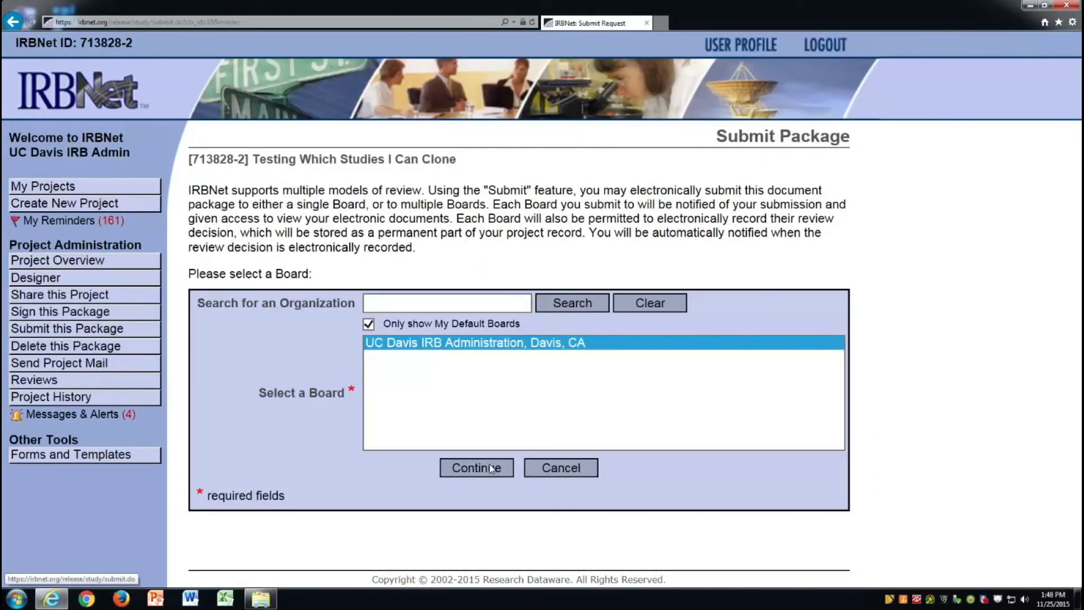
# Continue with UC Davis IRB Administration and set the submission type to Amendment/Modification
pyautogui.click(491, 468)
pyautogui.click(585, 444)
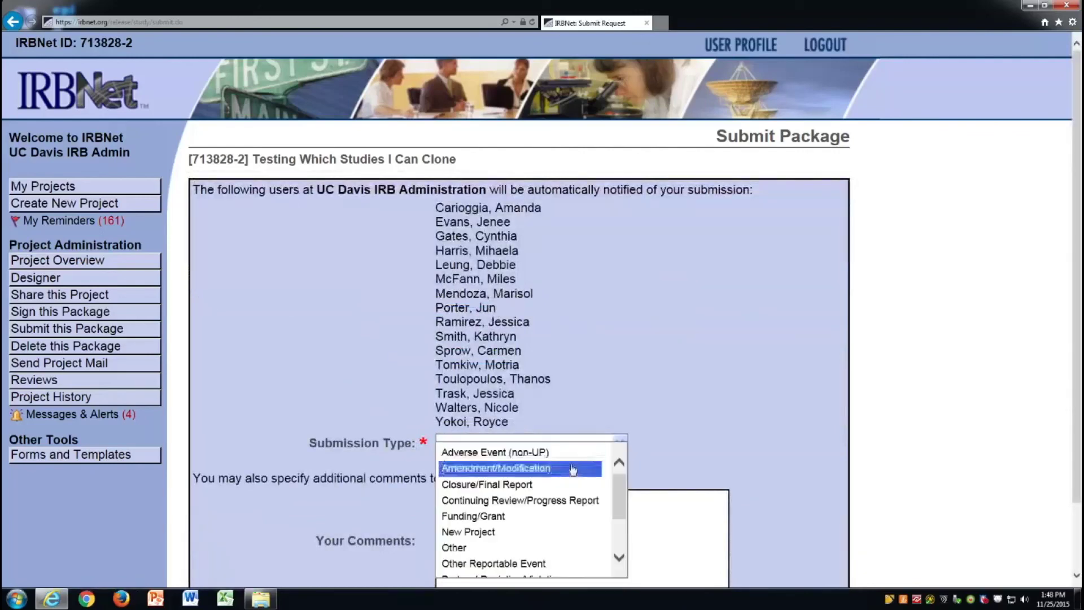
pyautogui.click(570, 470)
pyautogui.scroll(-1, 570, 473)
pyautogui.click(569, 473)
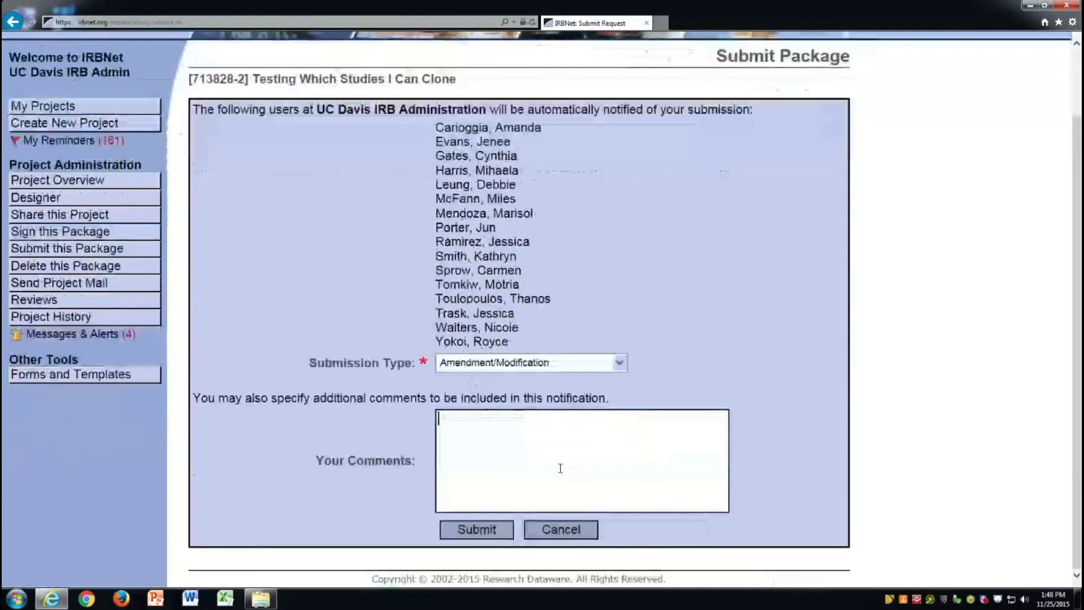